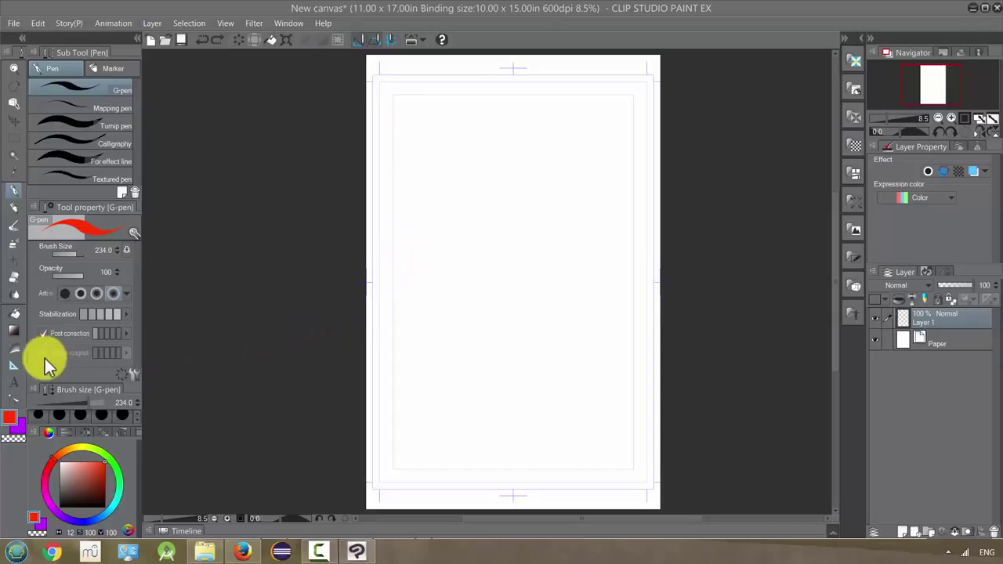
- Create a Parallel line special ruler slanting steeply down across the page on Layer 1
left_click(14, 365)
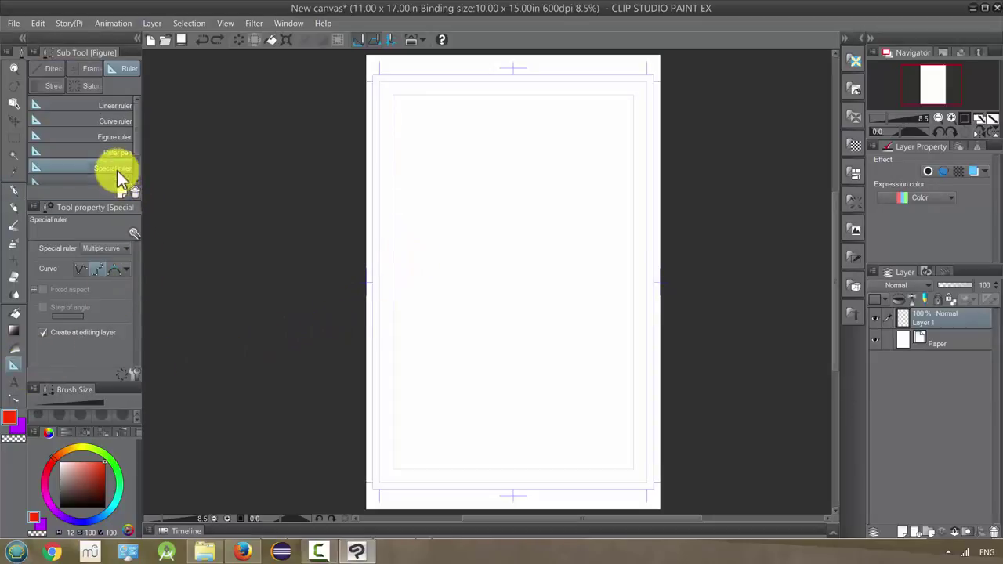
left_click(115, 251)
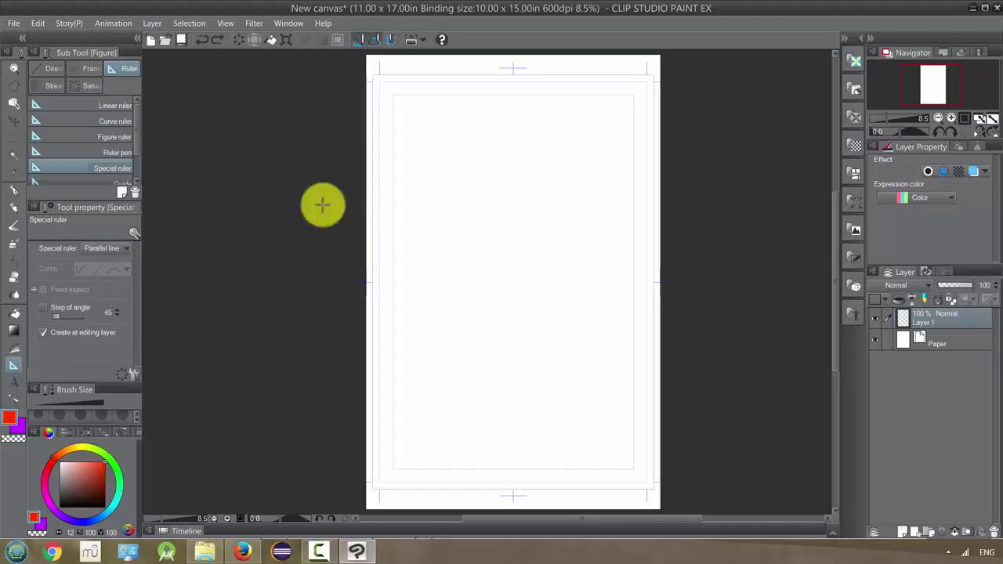
left_click_drag(455, 174, 463, 210)
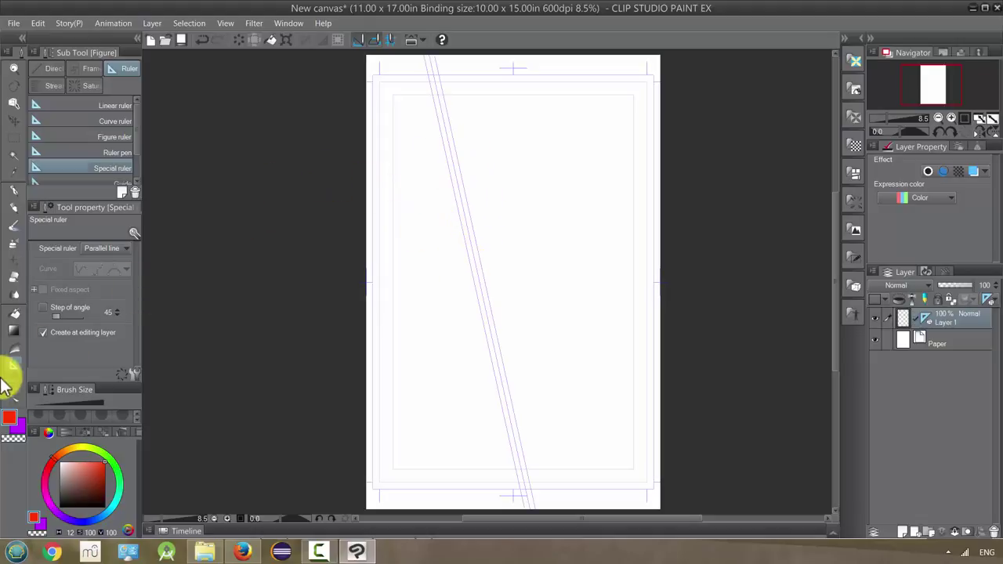
- Cover the page with slanted red G-pen strokes snapped to the parallel line ruler
left_click(14, 192)
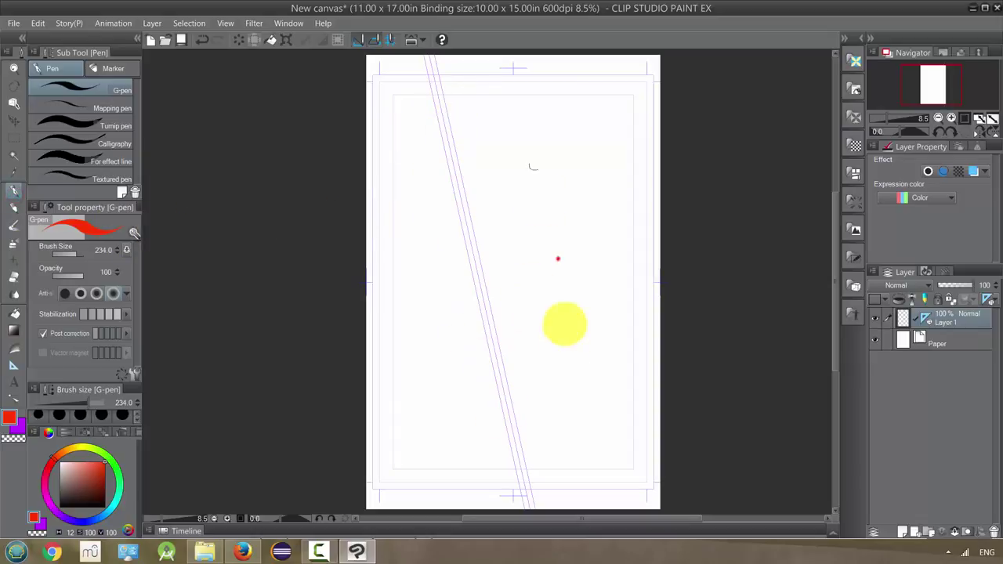
left_click_drag(548, 221, 574, 337)
left_click_drag(621, 240, 639, 324)
left_click_drag(613, 156, 638, 265)
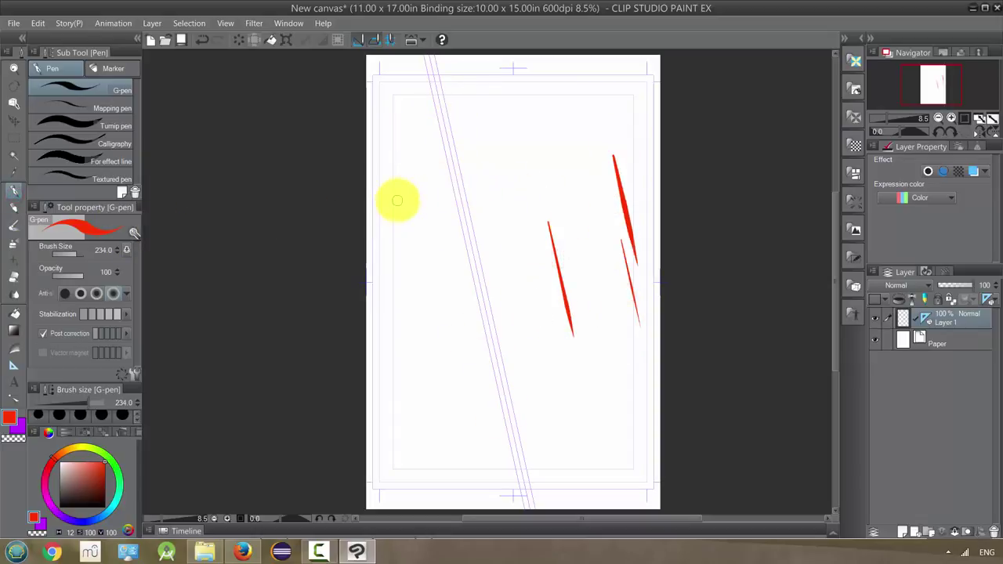
left_click_drag(404, 193, 666, 142)
left_click_drag(506, 171, 668, 135)
left_click_drag(488, 148, 695, 113)
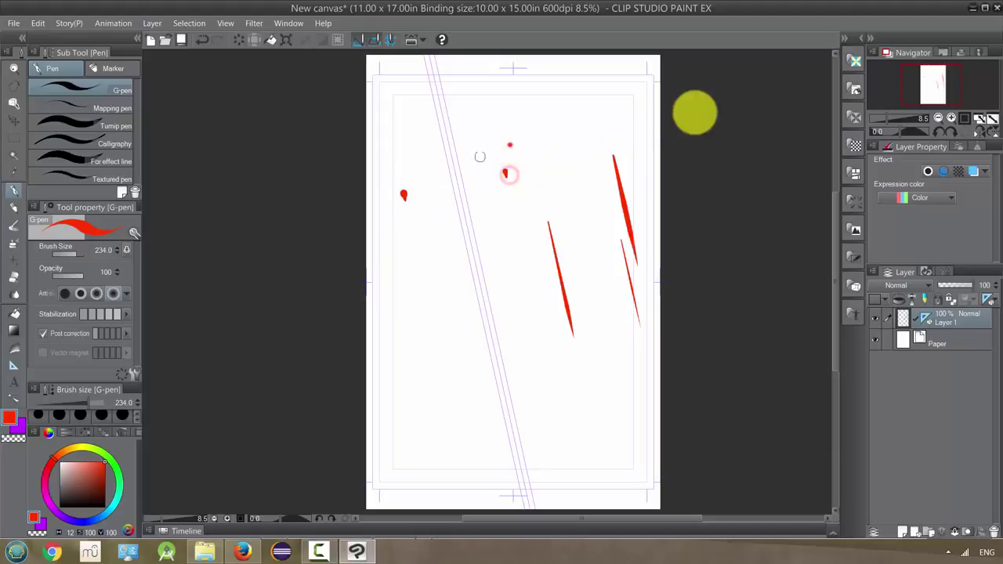
left_click_drag(482, 226, 658, 190)
left_click(472, 233)
left_click_drag(512, 223, 546, 384)
left_click_drag(618, 380, 577, 198)
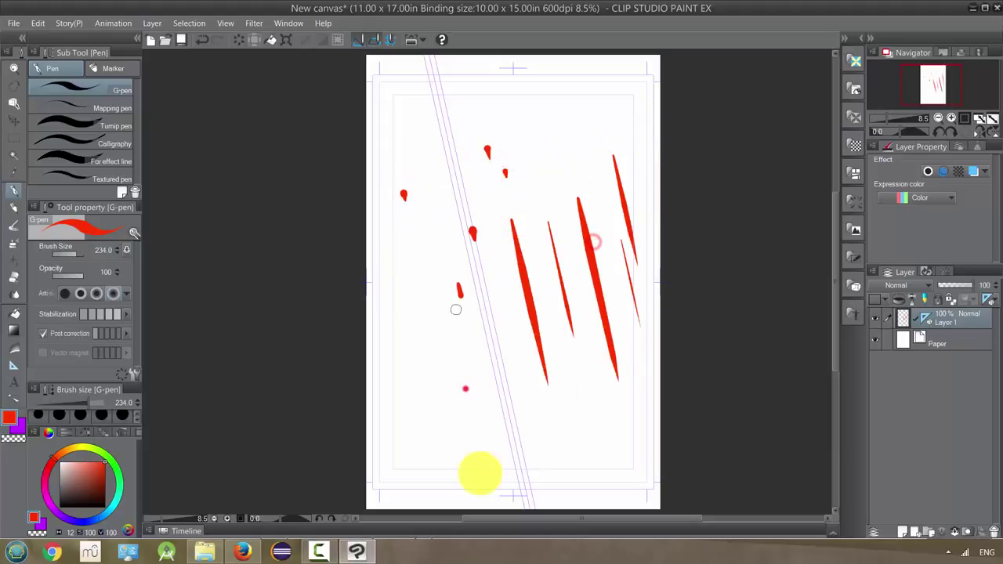
left_click_drag(496, 457, 458, 284)
left_click_drag(391, 462, 365, 337)
left_click_drag(378, 287, 411, 441)
left_click_drag(426, 223, 460, 376)
left_click_drag(464, 130, 494, 265)
left_click_drag(525, 121, 558, 266)
left_click_drag(616, 95, 650, 255)
left_click_drag(639, 169, 673, 304)
left_click_drag(598, 335, 620, 454)
left_click_drag(577, 377, 600, 484)
left_click_drag(547, 404, 567, 497)
left_click_drag(514, 389, 535, 487)
left_click_drag(475, 338, 498, 449)
left_click_drag(429, 312, 457, 441)
left_click_drag(394, 270, 423, 399)
left_click_drag(371, 190, 397, 312)
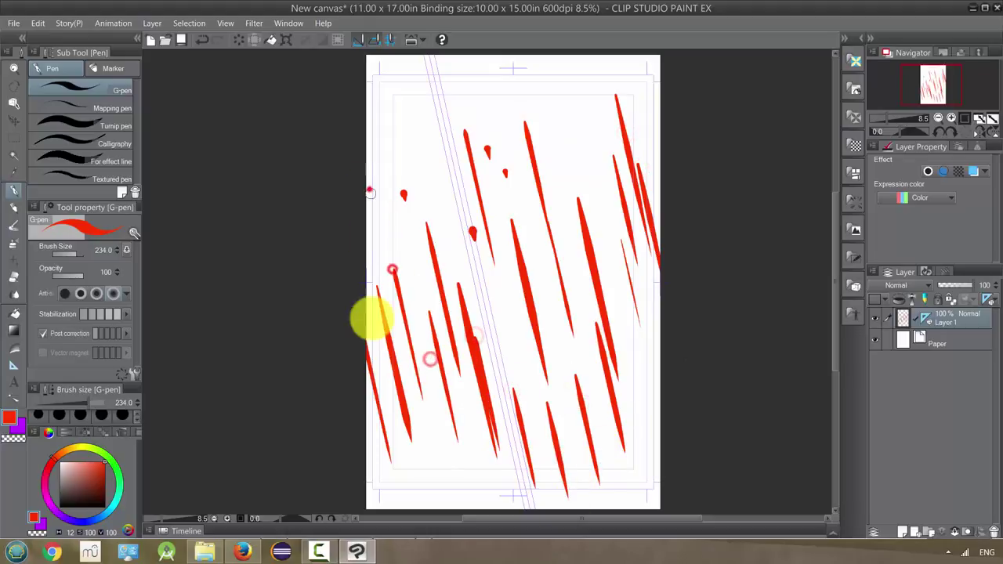
left_click_drag(405, 135, 435, 239)
mouse_move(443, 132)
left_mouse_down()
mouse_move(483, 290)
mouse_move(499, 314)
left_mouse_up()
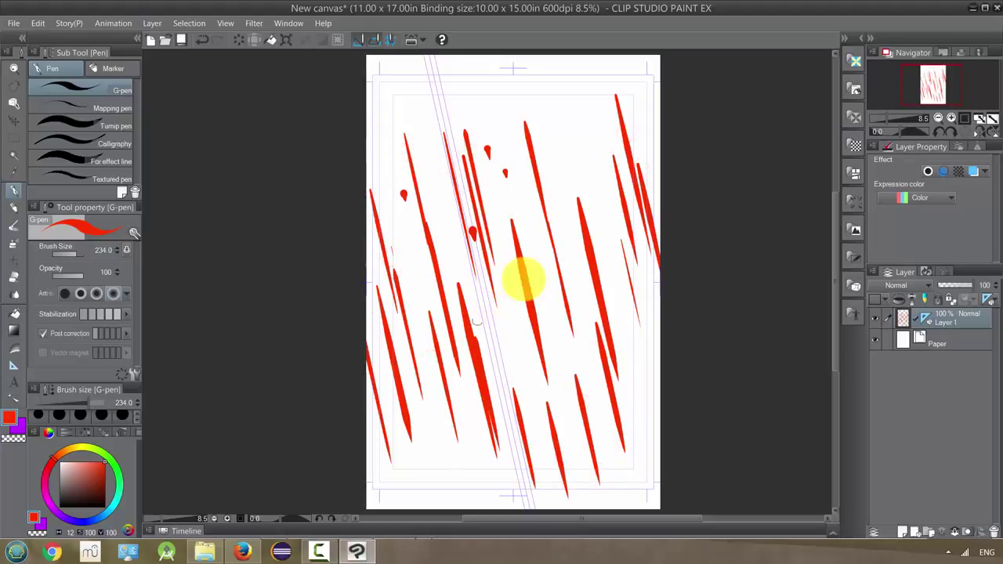
- Replace the drawn layer with a new blank one and draw an S-shaped Parallel curve special ruler down the page
left_click(994, 532)
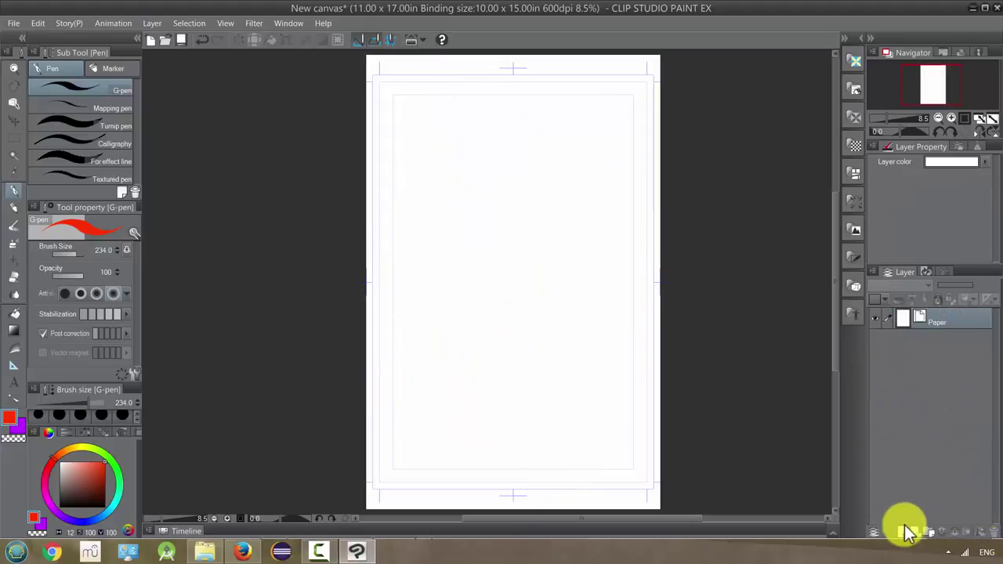
left_click(899, 532)
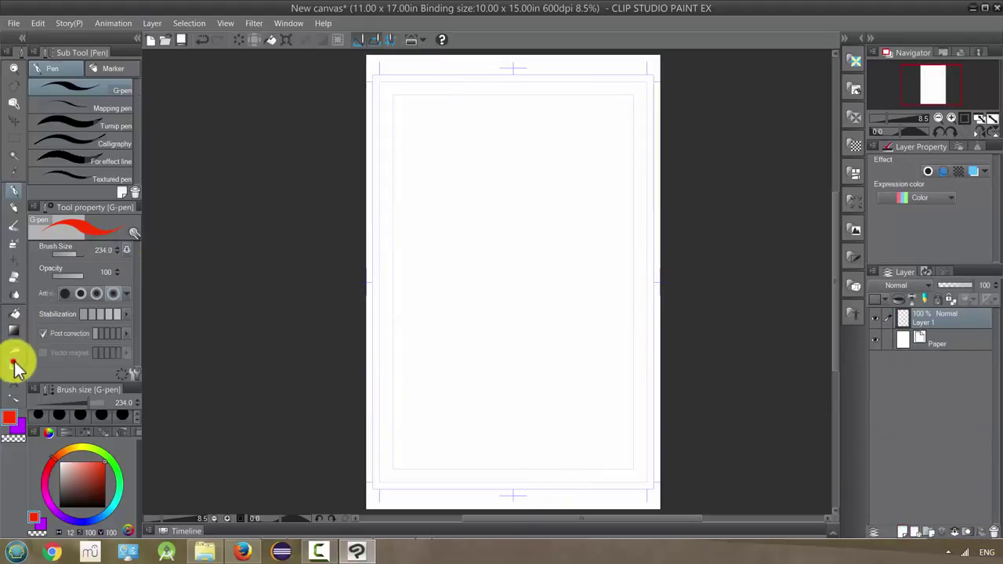
left_click(14, 365)
left_click(107, 247)
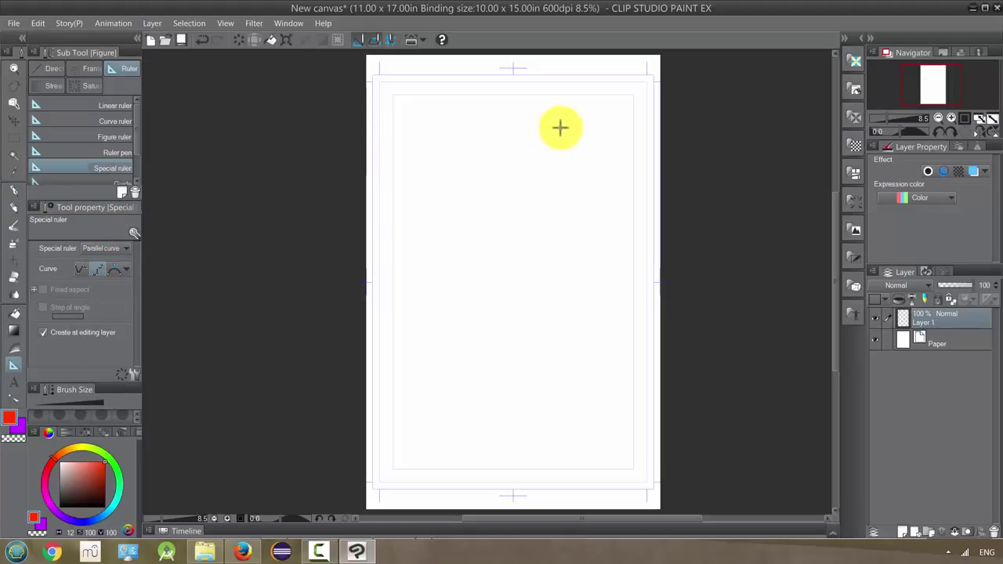
mouse_move(560, 128)
left_mouse_down()
mouse_move(510, 124)
mouse_move(482, 152)
mouse_move(467, 203)
mouse_move(493, 308)
mouse_move(485, 380)
mouse_move(431, 419)
left_mouse_up()
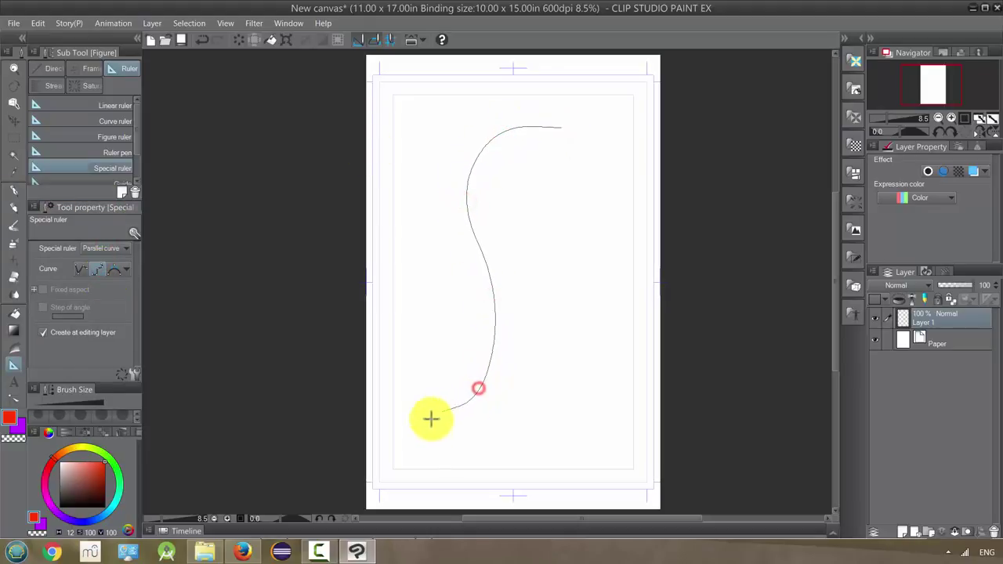
left_click_drag(422, 470, 419, 471)
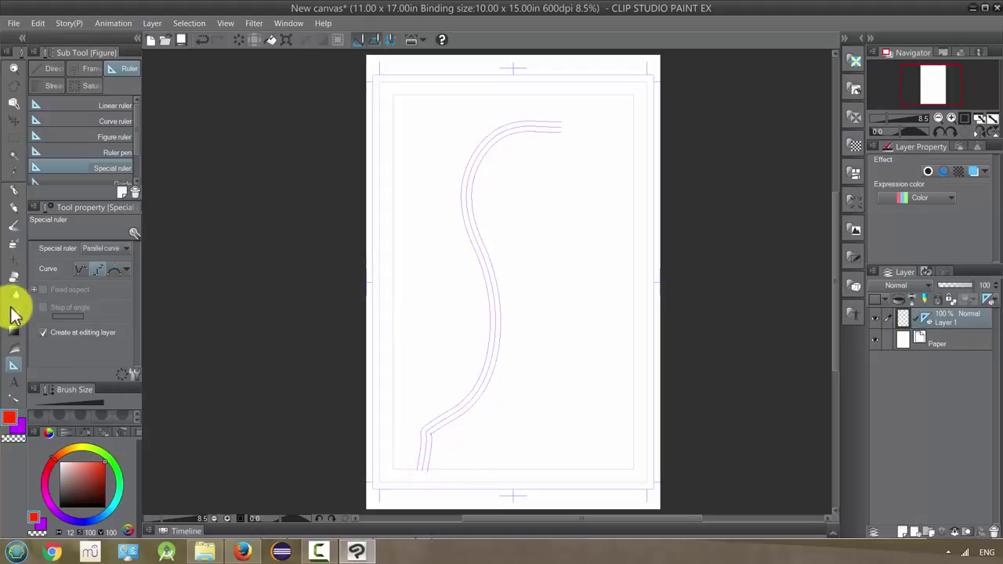
- Draw red G-pen strokes across the page and on both sides of the ruler, following the parallel curve
left_click(14, 190)
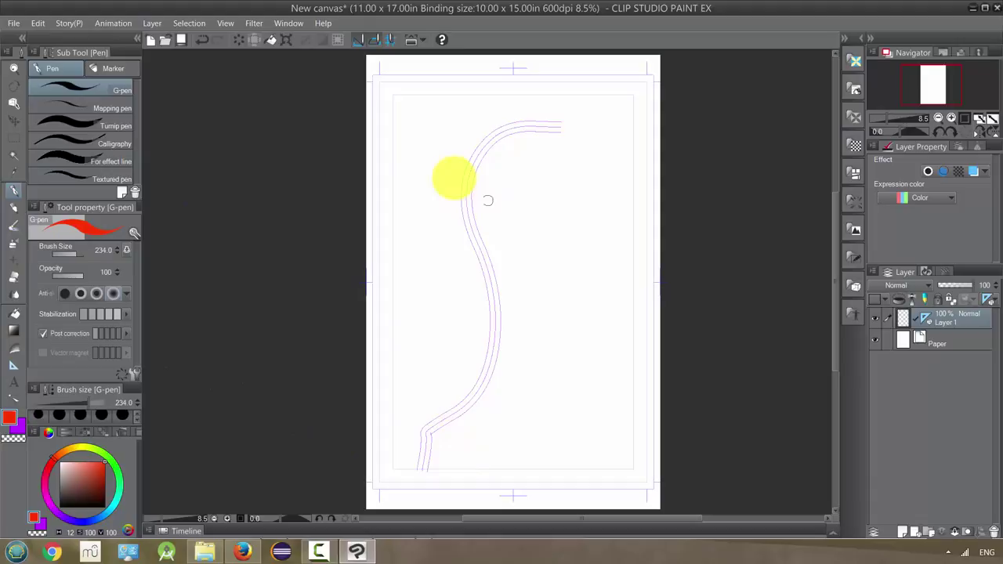
left_click_drag(441, 158, 449, 379)
left_click_drag(497, 427, 515, 233)
left_click_drag(578, 188, 618, 442)
left_click_drag(623, 272, 615, 517)
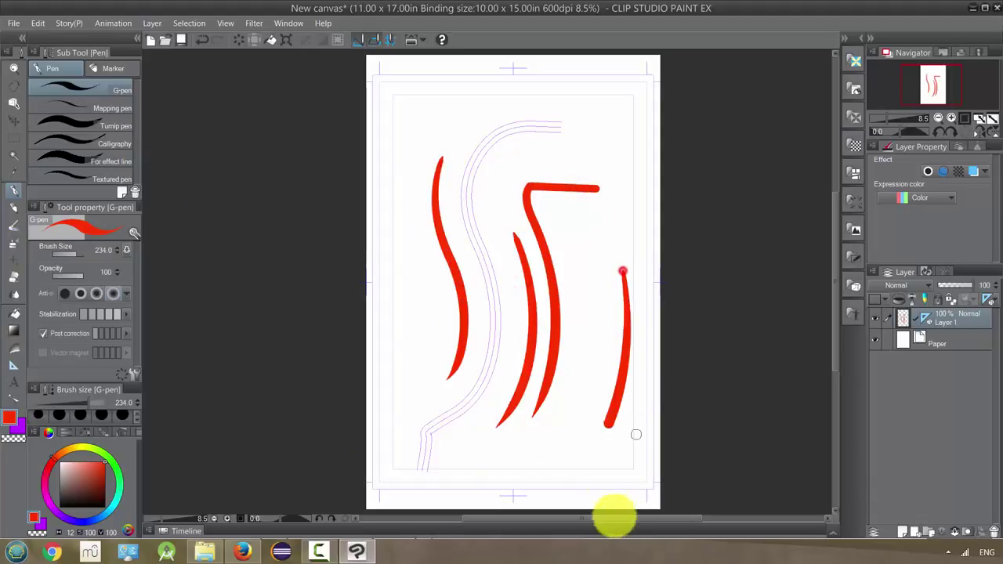
left_click_drag(579, 143, 502, 314)
left_click_drag(413, 402, 549, 96)
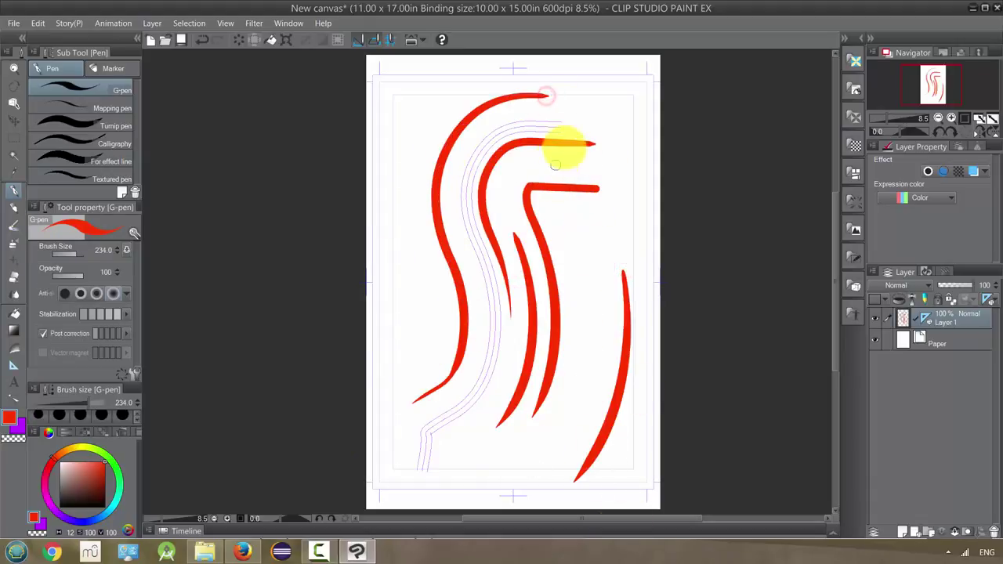
left_click_drag(585, 123, 703, 123)
left_click_drag(600, 99, 713, 100)
mouse_move(578, 85)
left_mouse_down()
mouse_move(713, 86)
mouse_move(738, 74)
left_mouse_up()
left_click_drag(627, 156, 768, 163)
left_click_drag(586, 288, 566, 423)
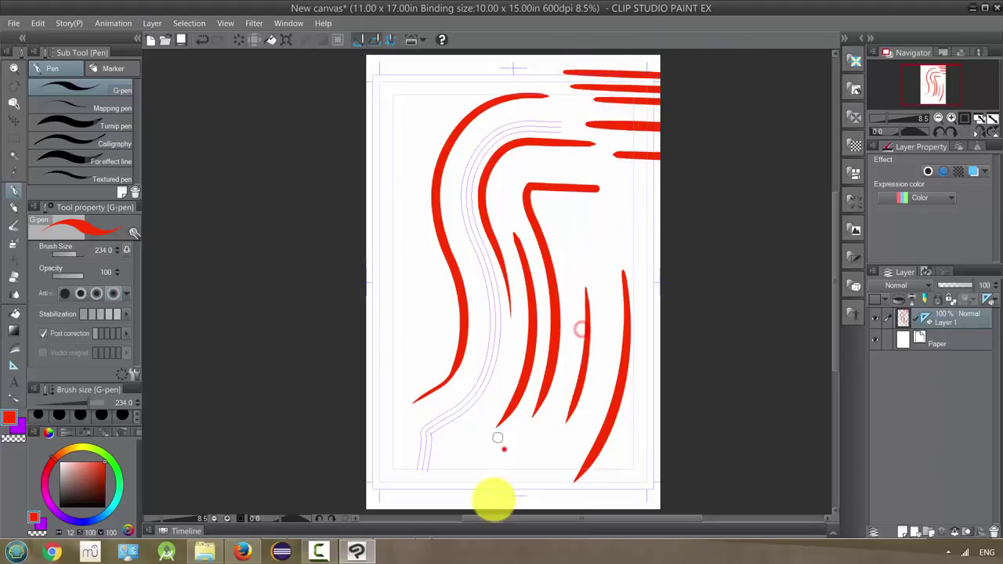
left_click_drag(502, 447, 470, 508)
left_click_drag(423, 481, 419, 507)
left_click_drag(398, 461, 390, 508)
left_click_drag(399, 405, 371, 504)
left_click_drag(408, 324, 383, 419)
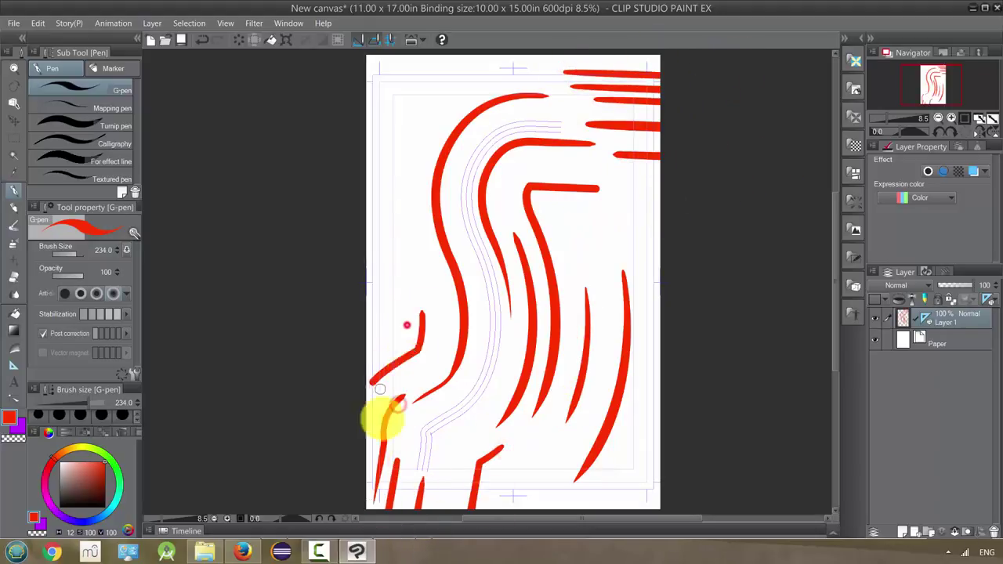
left_click_drag(426, 244, 396, 410)
left_click_drag(414, 219, 366, 353)
left_click_drag(406, 145, 385, 269)
left_click_drag(428, 79, 338, 336)
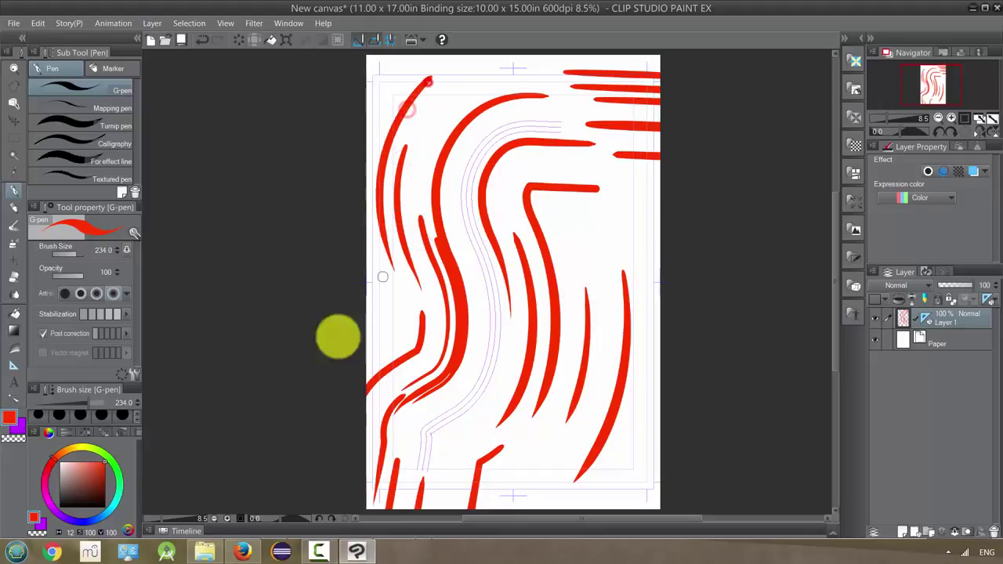
- Change the drawing color to green and add G-pen strokes along the lower bends of the parallel curve ruler
left_click(109, 459)
left_click_drag(457, 289, 396, 431)
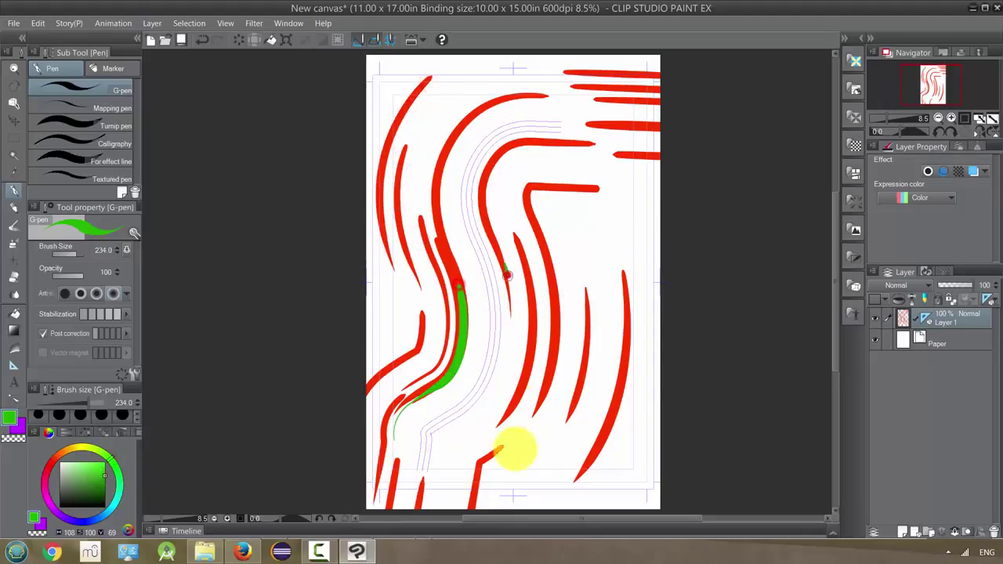
left_click_drag(509, 267, 482, 431)
left_click_drag(636, 317, 576, 482)
mouse_move(617, 330)
left_mouse_down()
mouse_move(605, 403)
mouse_move(553, 492)
left_mouse_up()
left_click_drag(570, 373, 497, 510)
left_click_drag(508, 381, 439, 509)
left_click_drag(493, 378, 424, 510)
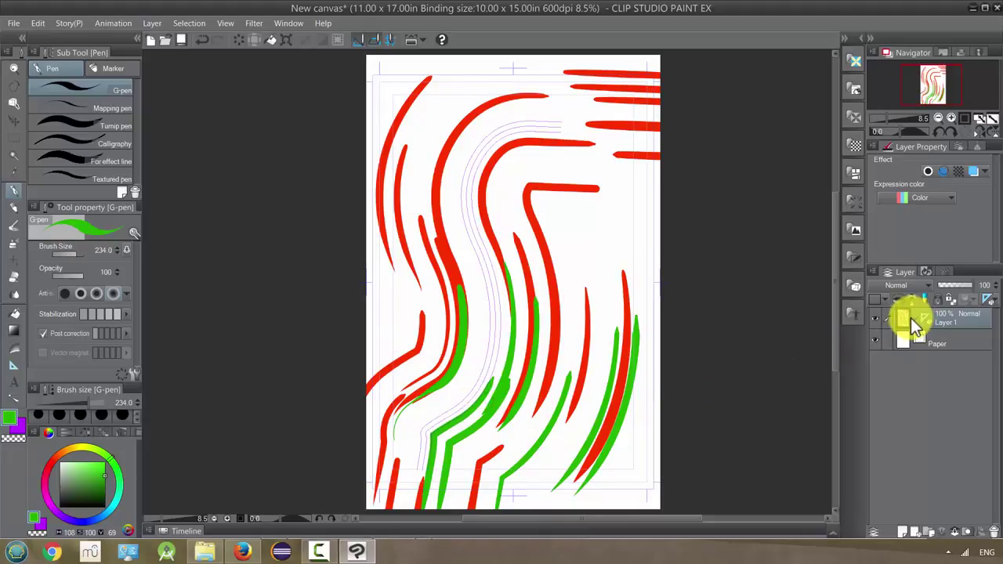
- Replace the drawn layer with a new blank one and draw an S-shaped Multiple curve special ruler through six points down the page
mouse_move(911, 317)
left_mouse_down()
mouse_move(952, 402)
mouse_move(989, 534)
left_mouse_up()
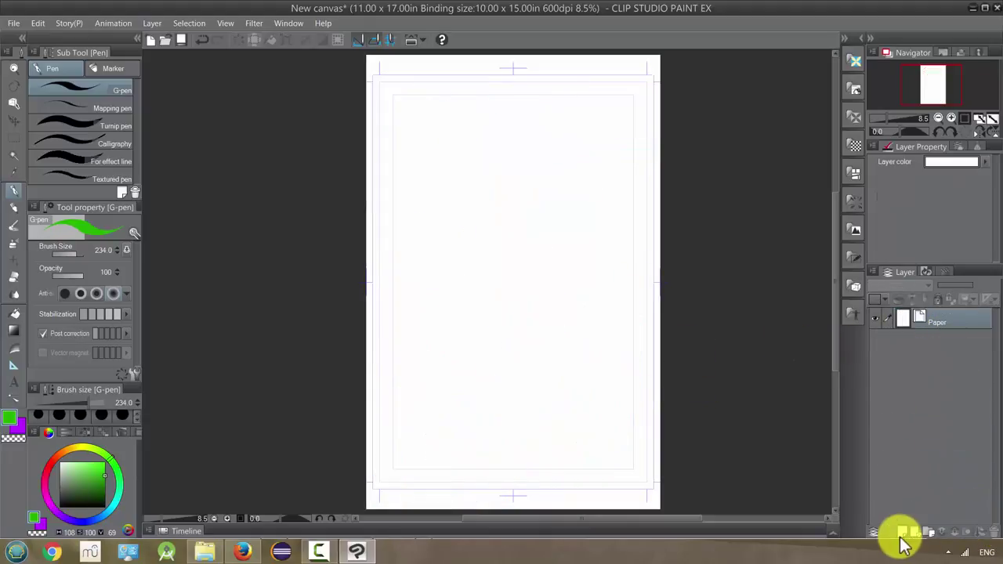
left_click(902, 534)
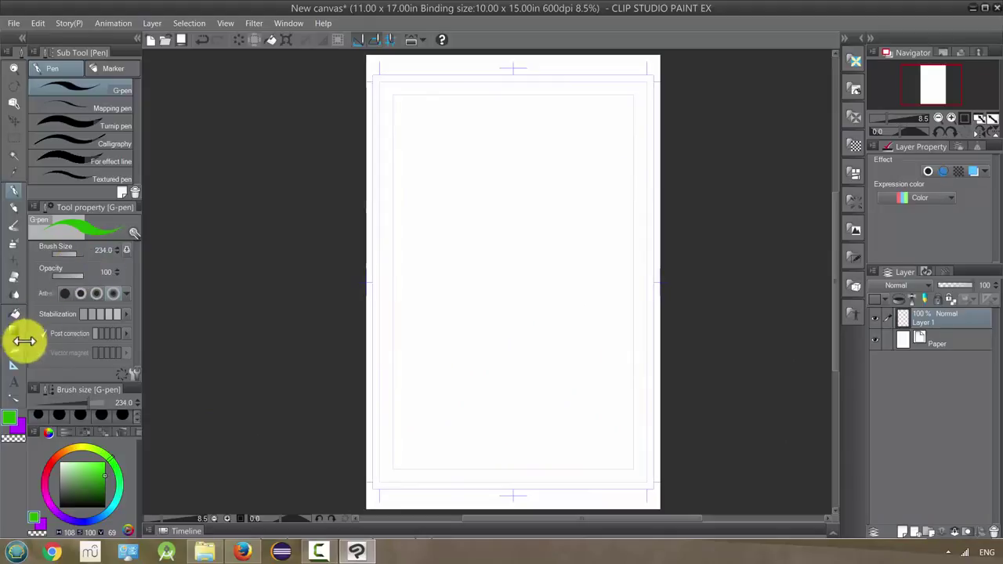
left_click(13, 365)
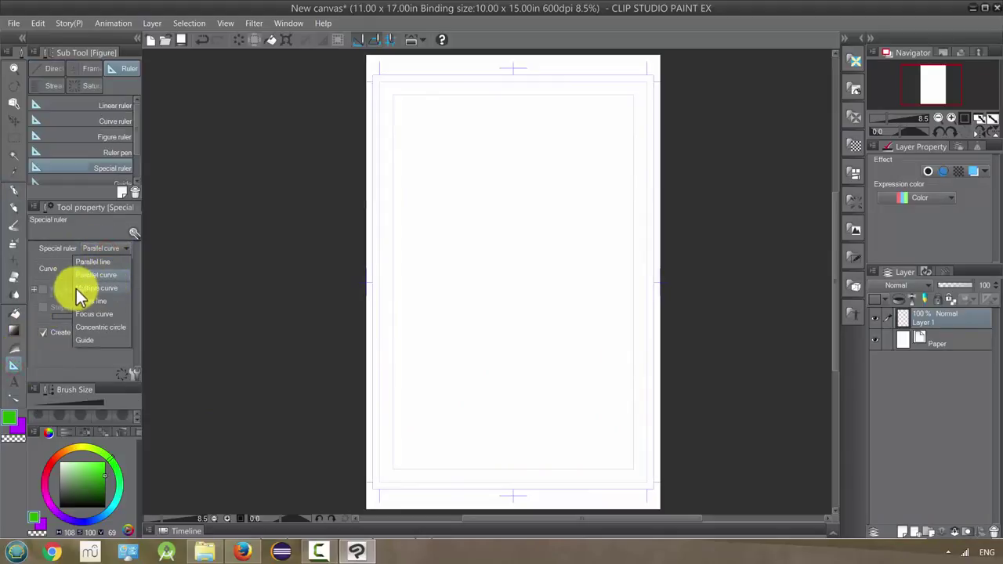
left_click(69, 263)
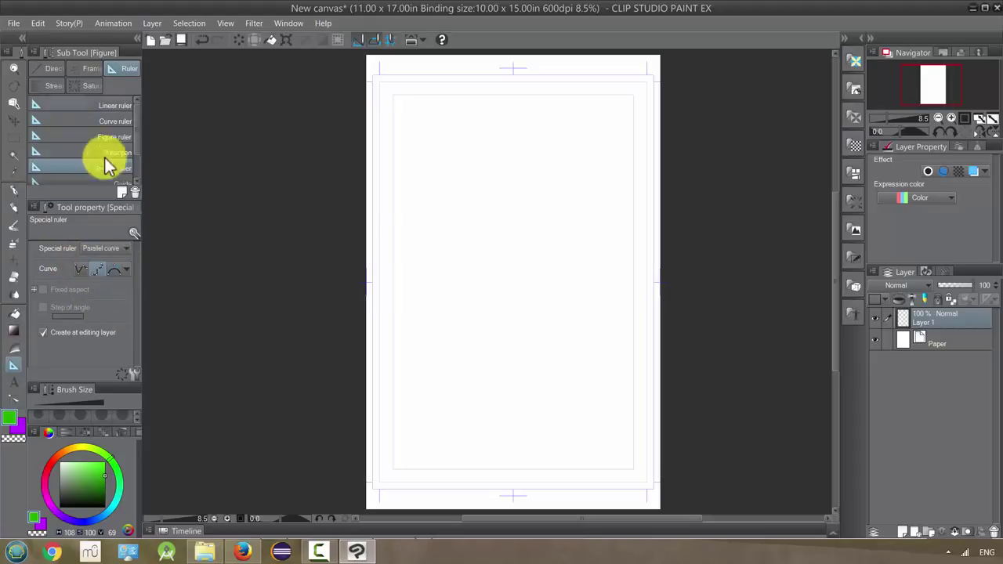
left_click(94, 289)
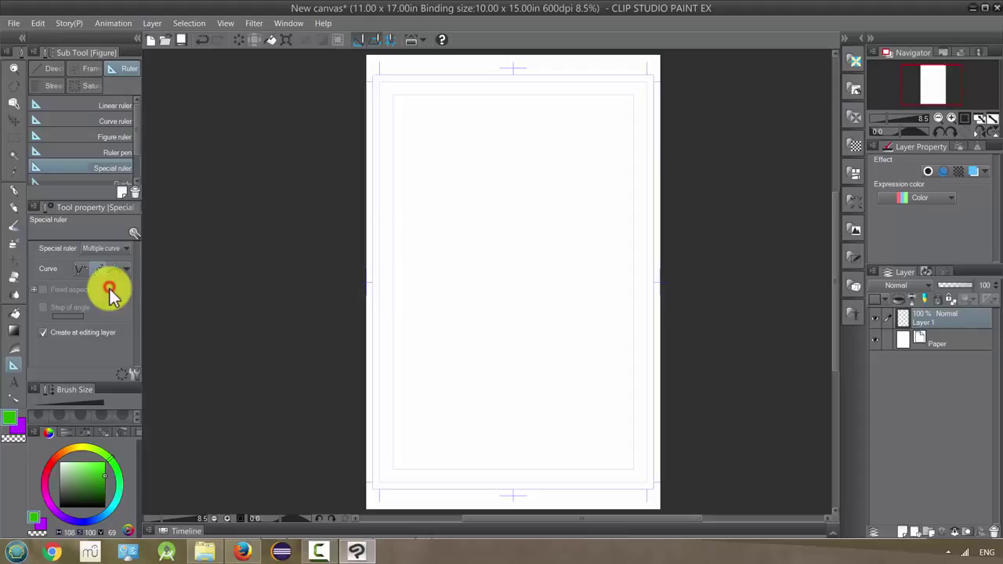
left_click(99, 270)
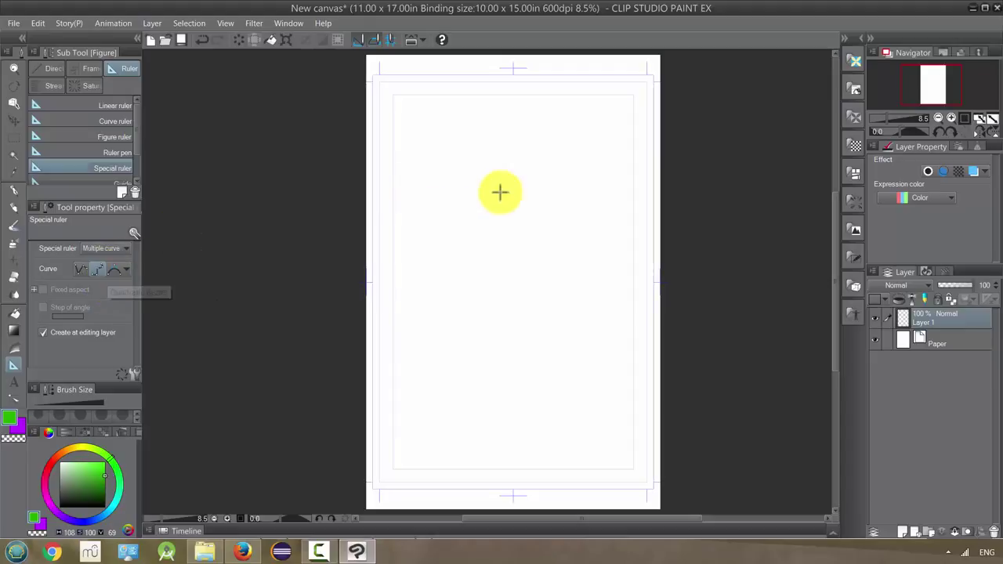
left_click(562, 135)
left_click(488, 179)
left_click(512, 287)
left_click(543, 365)
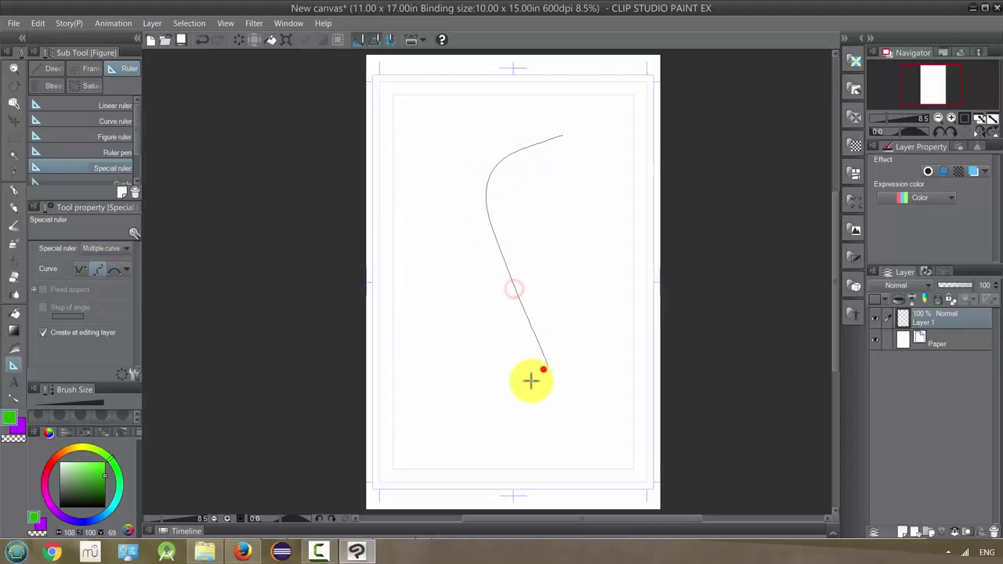
left_click(452, 409)
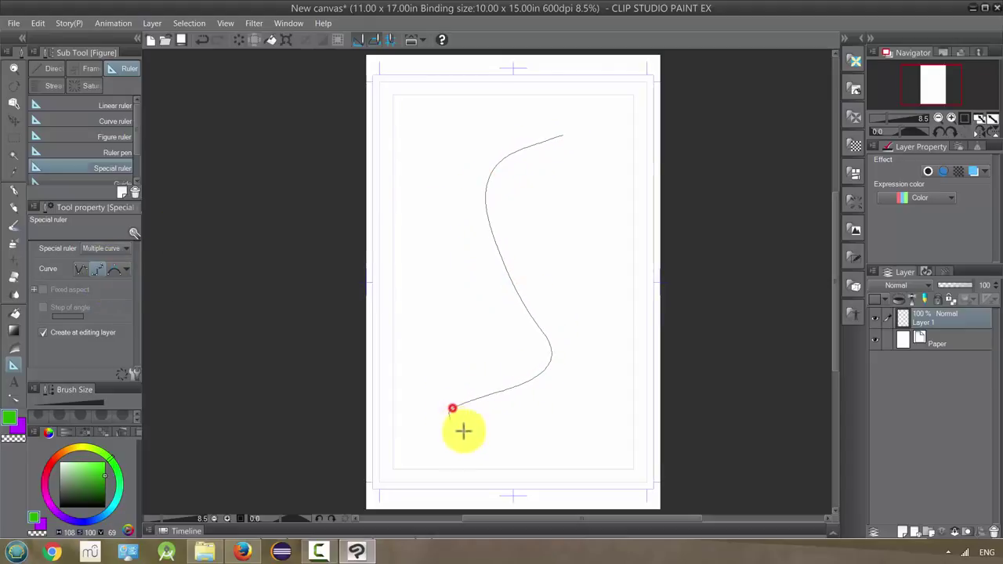
double_click(423, 483)
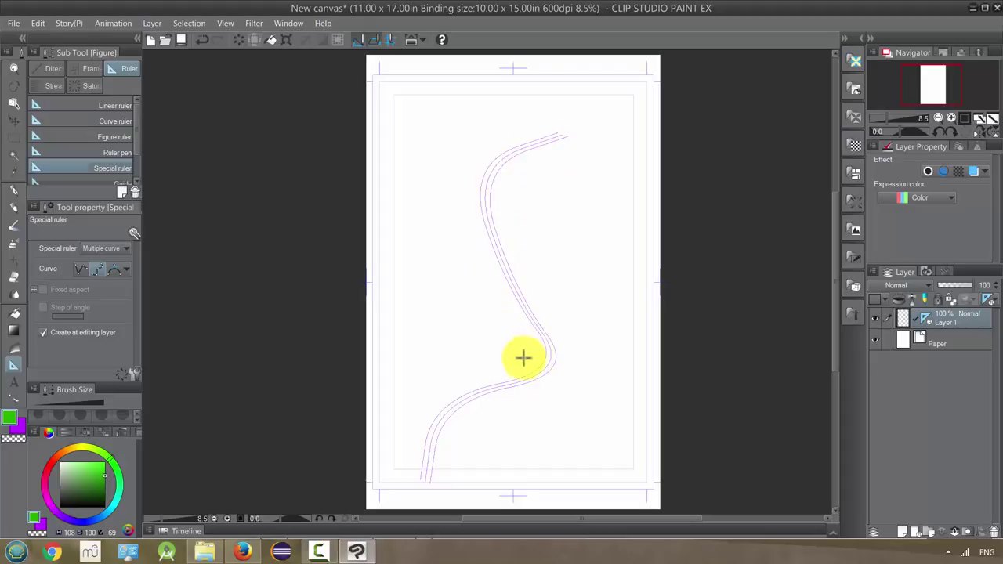
- Select the multiple curve ruler with the Object tool and rotate its direction handle to an angle of about 145
key("o")
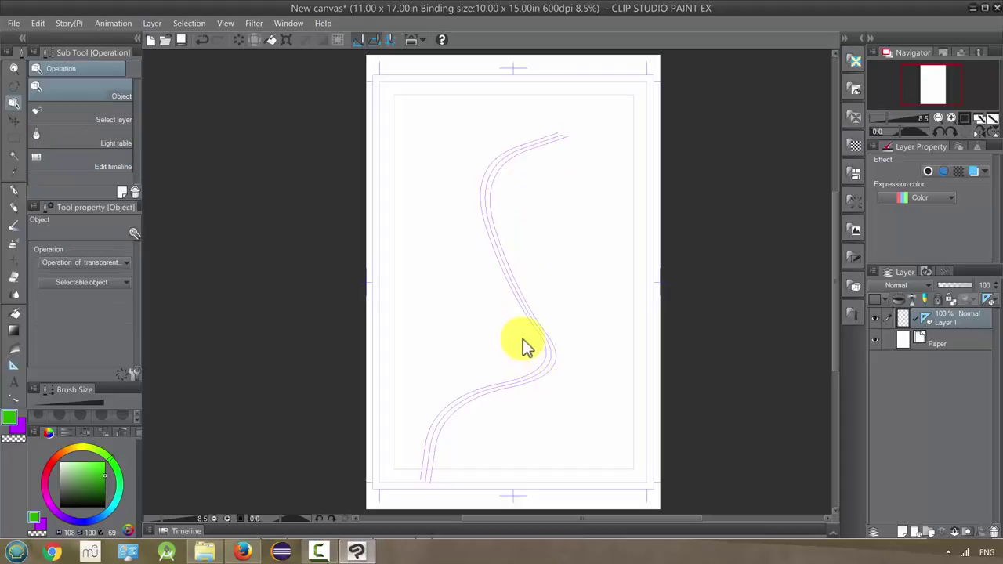
left_click(517, 295)
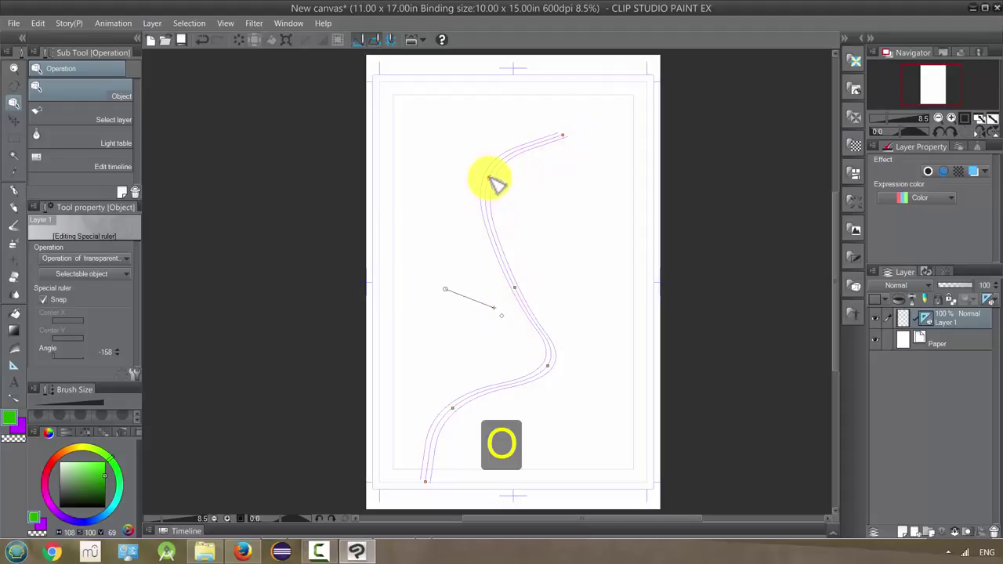
mouse_move(491, 179)
left_mouse_down()
mouse_move(543, 193)
mouse_move(474, 193)
mouse_move(528, 174)
mouse_move(467, 171)
mouse_move(494, 192)
left_mouse_up()
mouse_move(502, 314)
left_mouse_down()
mouse_move(451, 294)
mouse_move(485, 325)
mouse_move(530, 319)
mouse_move(456, 364)
mouse_move(407, 374)
mouse_move(468, 356)
left_mouse_up()
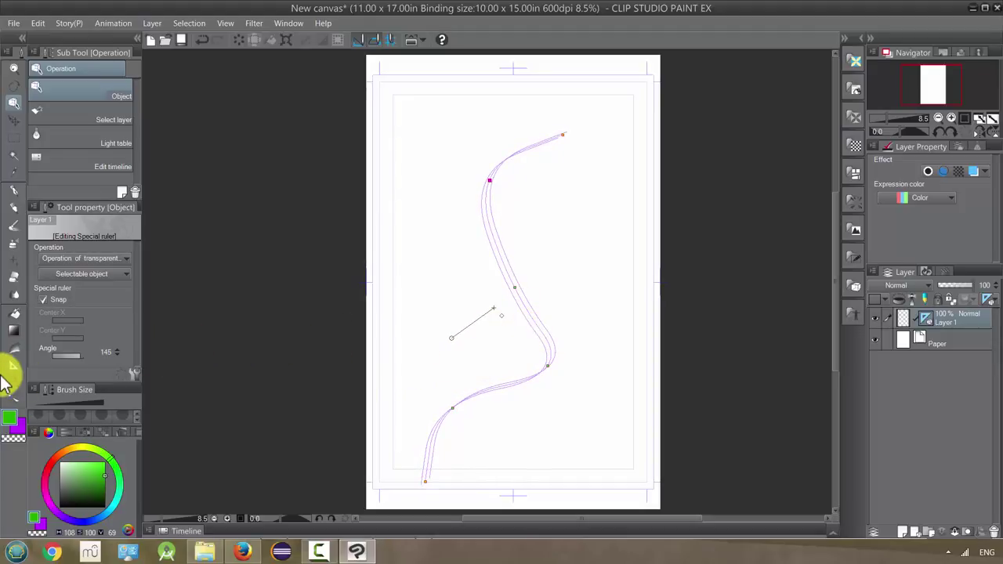
- Draw green G-pen strokes snapped to the multiple curve ruler across the whole page, on both sides of the S-shaped guide
left_click(15, 195)
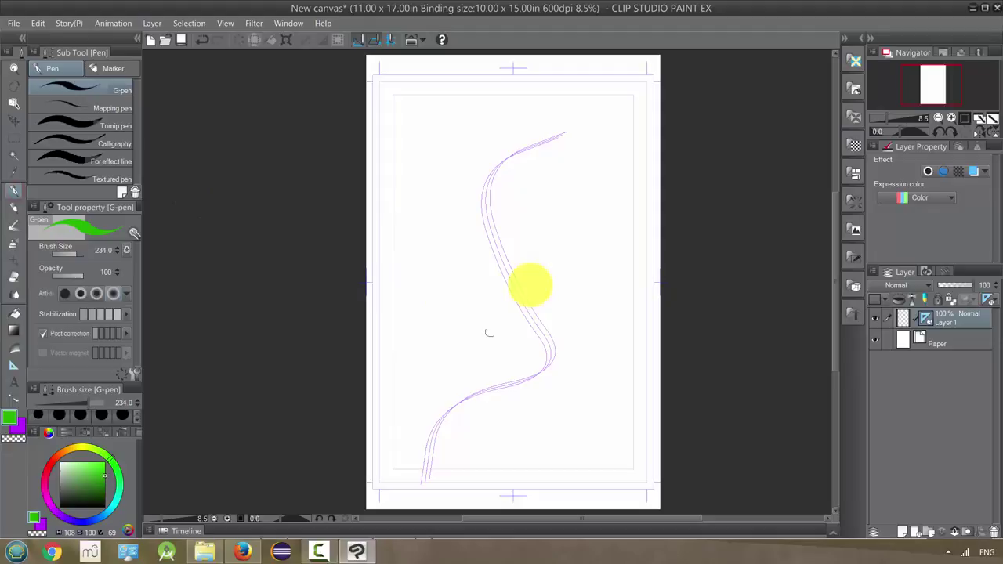
mouse_move(554, 362)
left_mouse_down()
mouse_move(519, 237)
mouse_move(440, 509)
left_mouse_up()
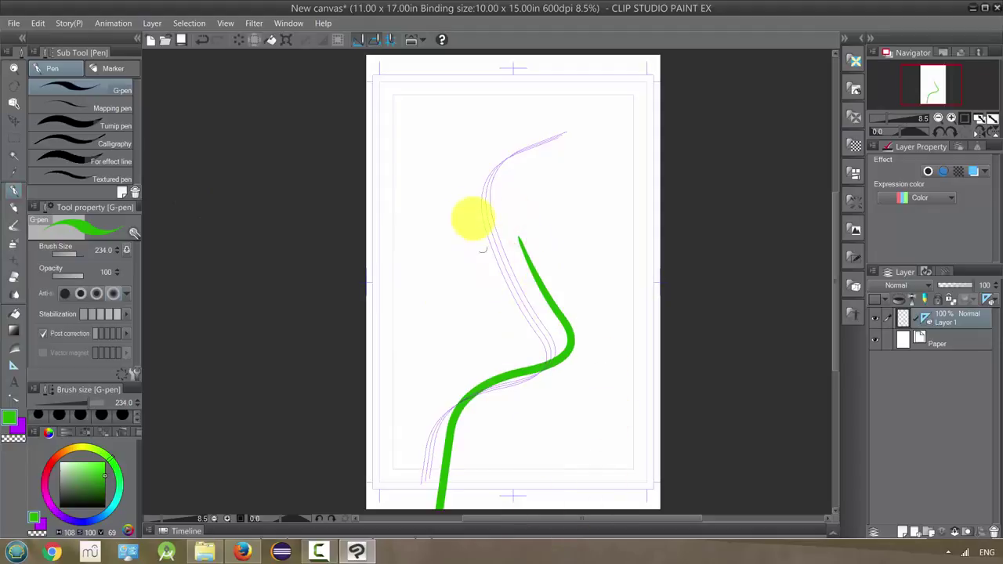
left_click_drag(465, 185, 573, 490)
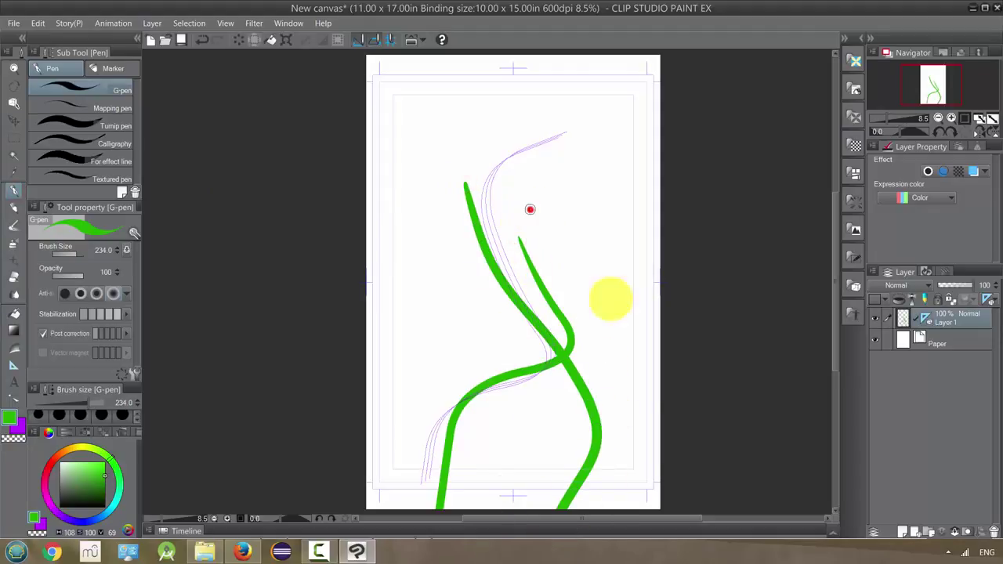
left_click_drag(587, 343, 531, 209)
left_click_drag(558, 357, 450, 510)
left_click_drag(492, 329, 472, 276)
left_click_drag(408, 469, 352, 552)
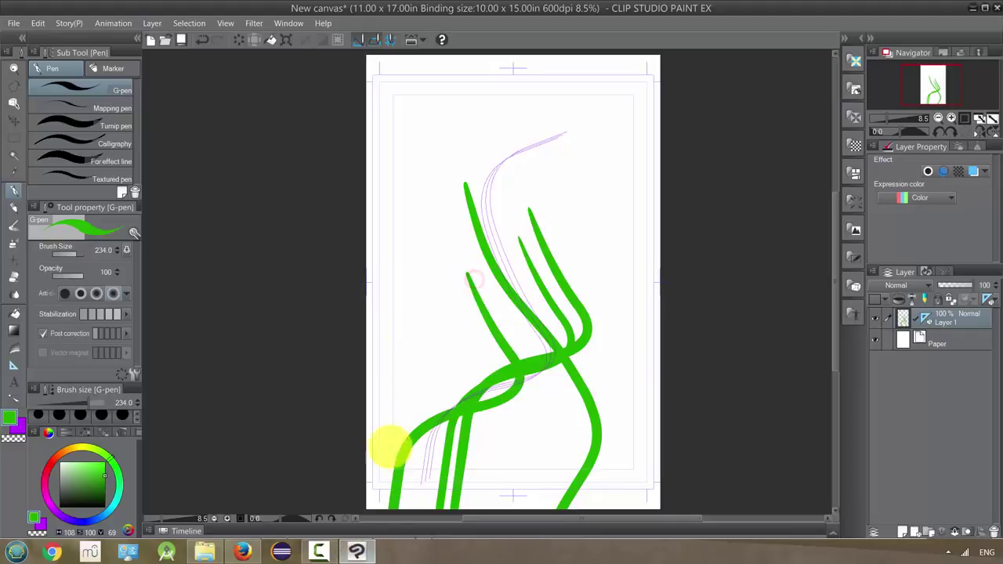
mouse_move(401, 218)
left_mouse_down()
mouse_move(454, 385)
mouse_move(387, 551)
left_mouse_up()
left_click_drag(515, 358, 475, 269)
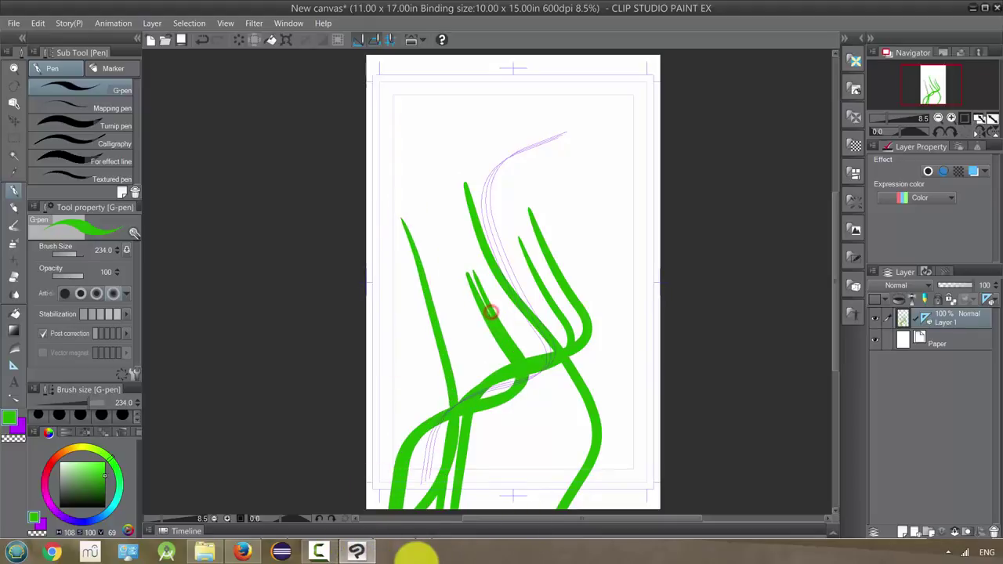
left_click_drag(532, 533, 543, 406)
left_click_drag(658, 90, 524, 191)
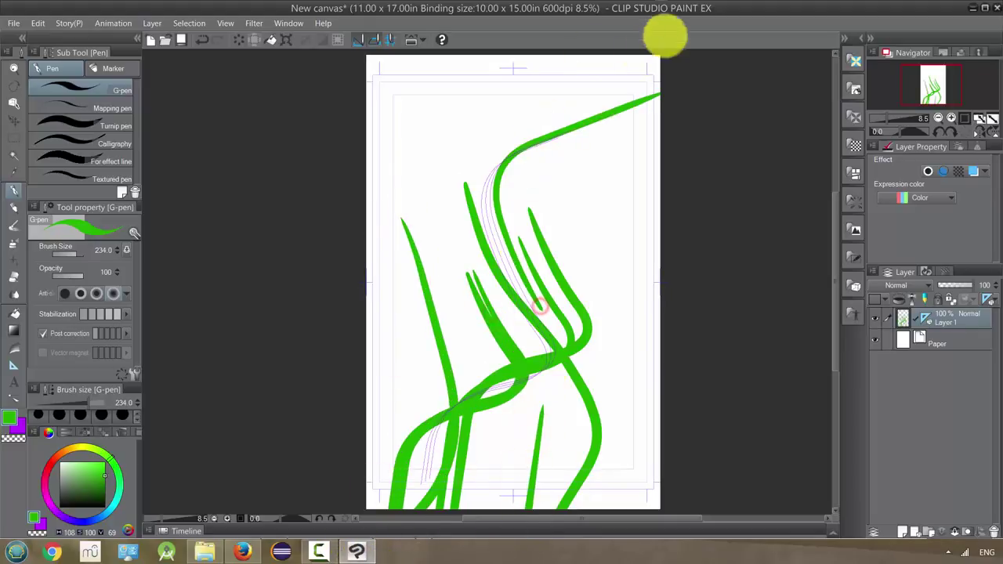
mouse_move(456, 234)
left_mouse_down()
mouse_move(660, 108)
mouse_move(524, 162)
mouse_move(660, 115)
left_mouse_up()
left_click_drag(447, 202, 623, 136)
mouse_move(493, 224)
left_mouse_down()
mouse_move(734, 154)
mouse_move(686, 172)
left_mouse_up()
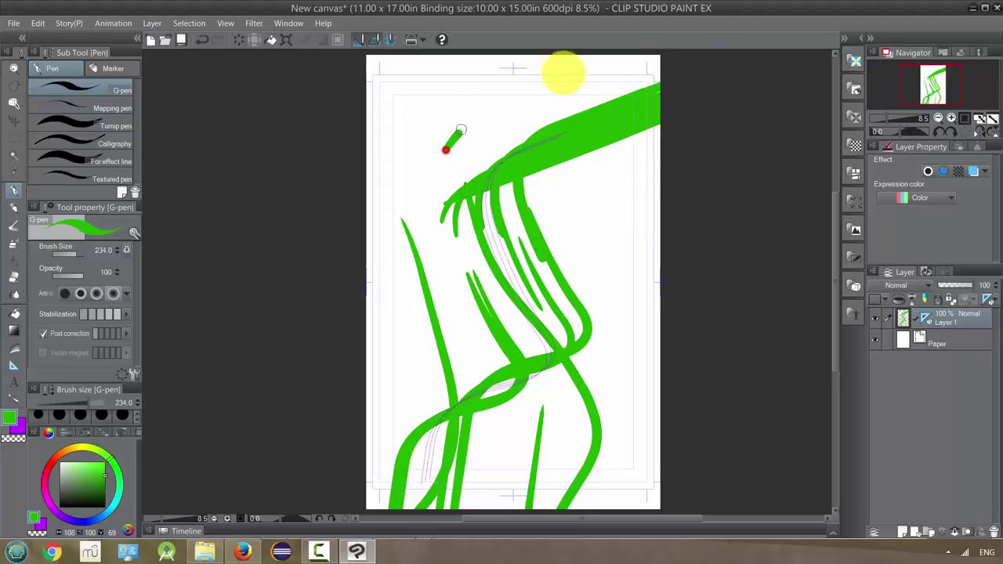
mouse_move(642, 59)
left_mouse_down()
mouse_move(477, 135)
mouse_move(454, 347)
mouse_move(471, 348)
left_mouse_up()
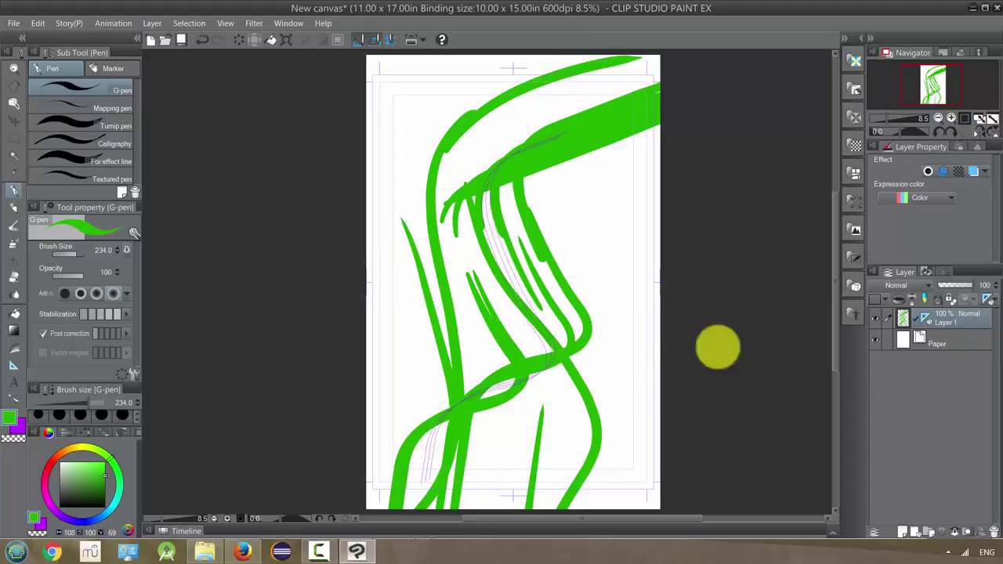
- Delete the drawn layer and place a Focus line special ruler in the upper middle of the page
mouse_move(908, 327)
left_mouse_down()
mouse_move(992, 531)
mouse_move(977, 522)
mouse_move(992, 532)
left_mouse_up()
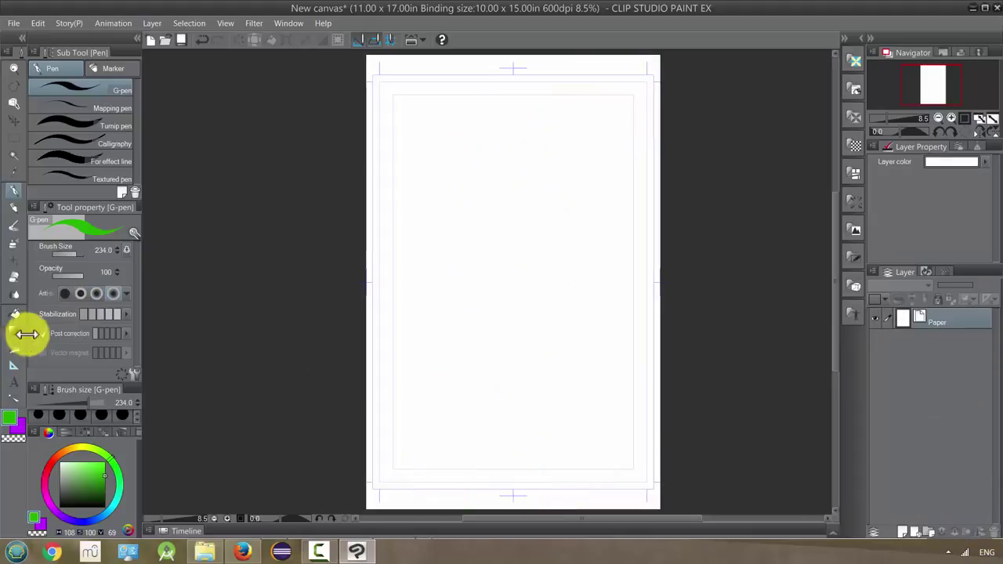
left_click(14, 365)
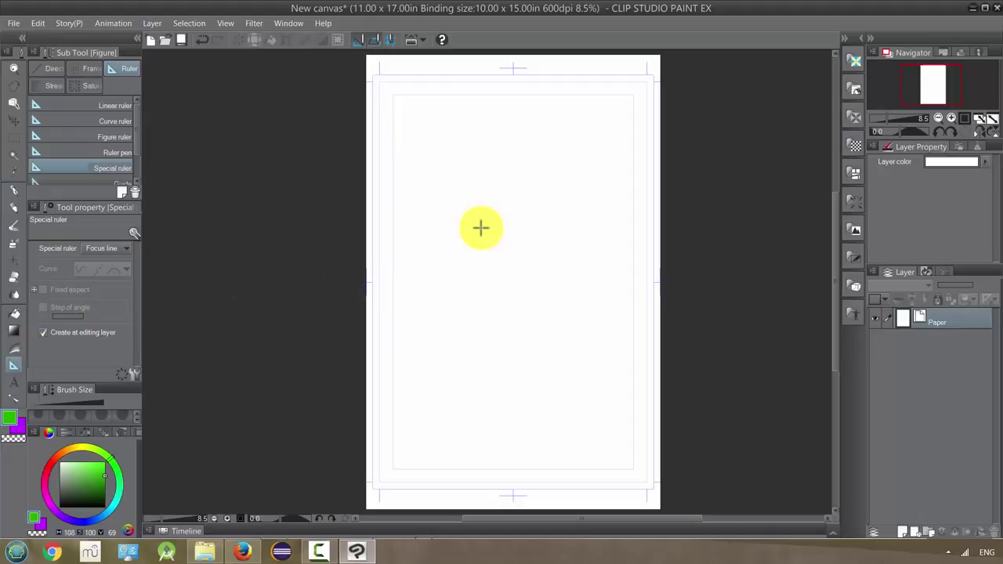
left_click(506, 190)
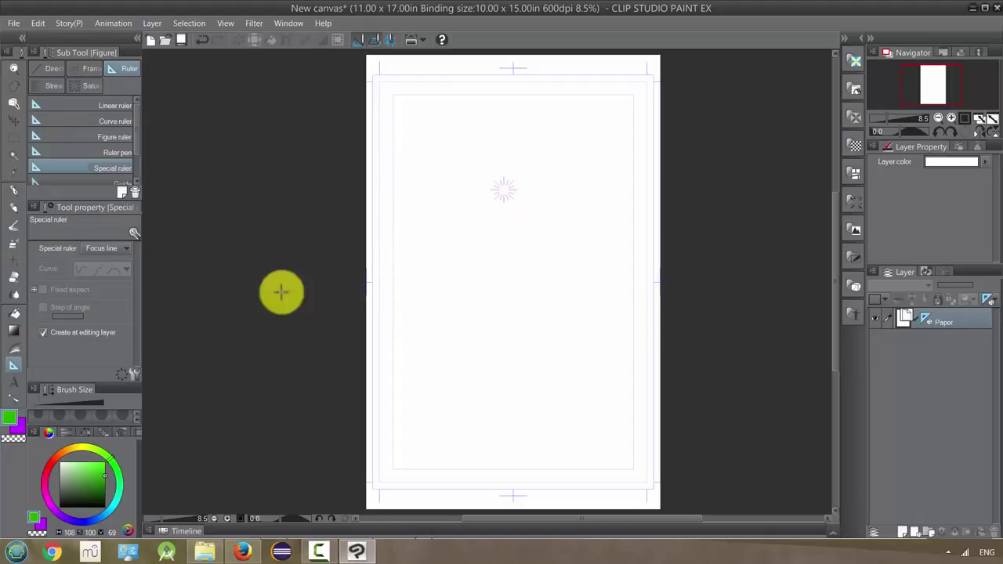
- Add a new raster layer above Paper, move the focus line ruler from Paper onto it, and activate that layer with the G-pen ready
left_click(14, 192)
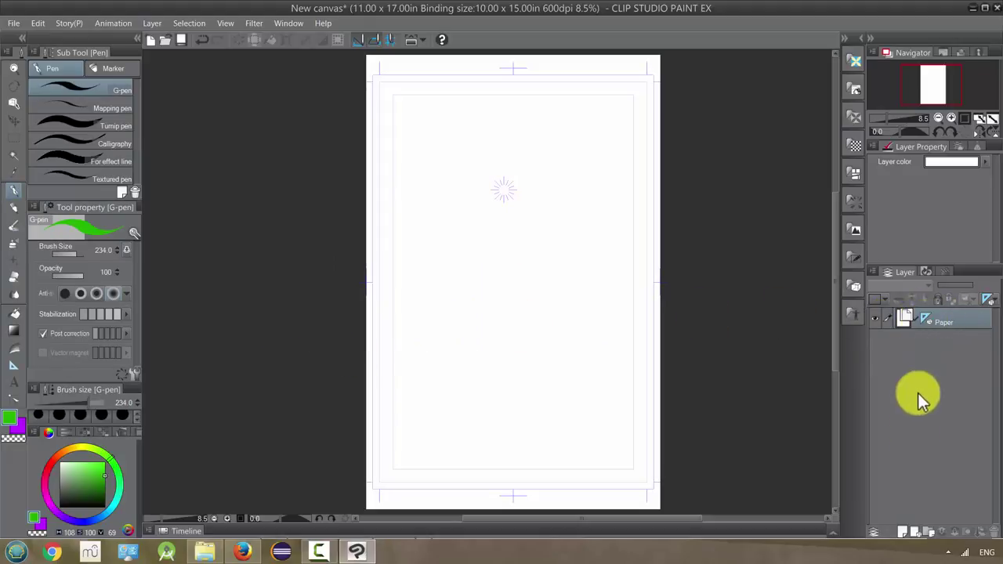
left_click(904, 532)
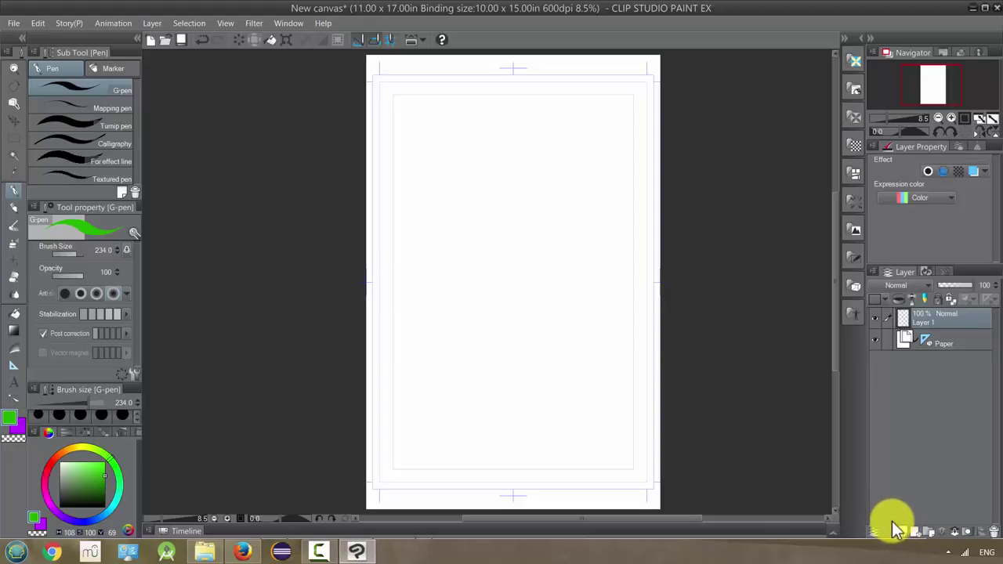
left_click(928, 341)
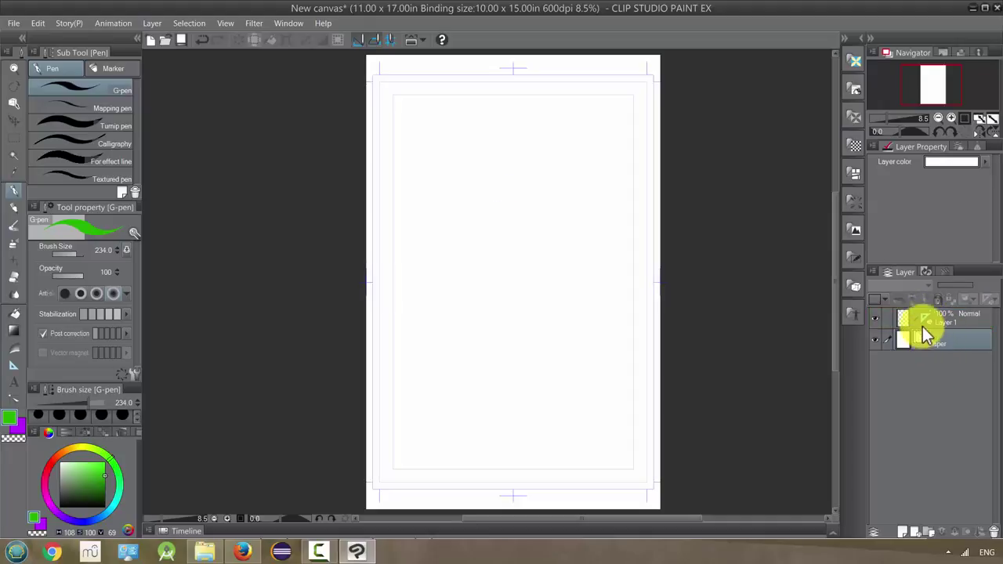
left_click(950, 324)
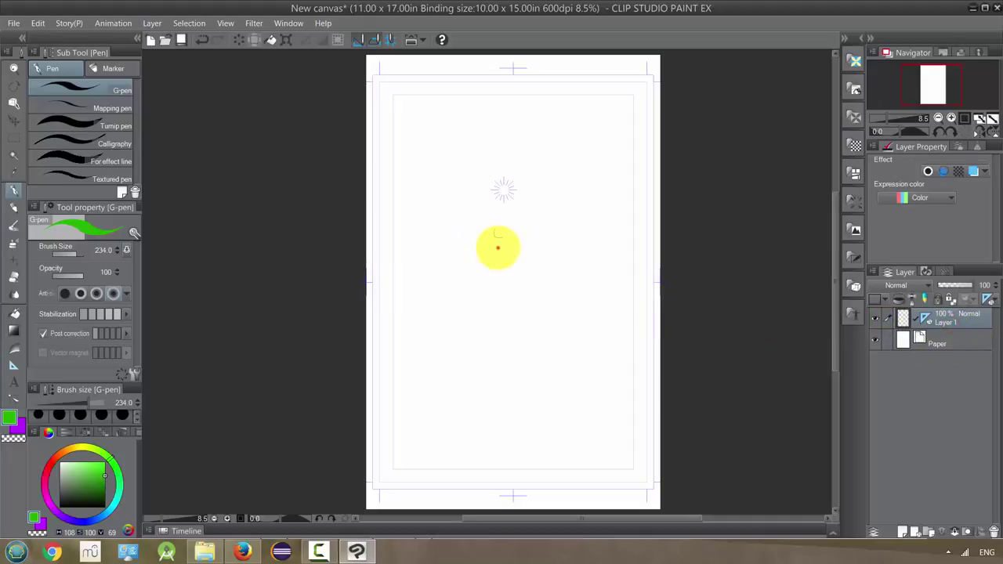
- Draw green G-pen strokes radiating in all directions around the focus line ruler's centre, adding longer ones toward the lower page
left_click_drag(500, 239, 493, 341)
left_click_drag(492, 214, 443, 317)
left_click_drag(476, 193, 366, 207)
left_click_drag(474, 171, 402, 126)
left_click_drag(487, 147, 464, 72)
left_click_drag(521, 160, 565, 83)
left_click_drag(537, 202, 647, 239)
left_click_drag(572, 234, 652, 282)
left_click_drag(536, 239, 630, 373)
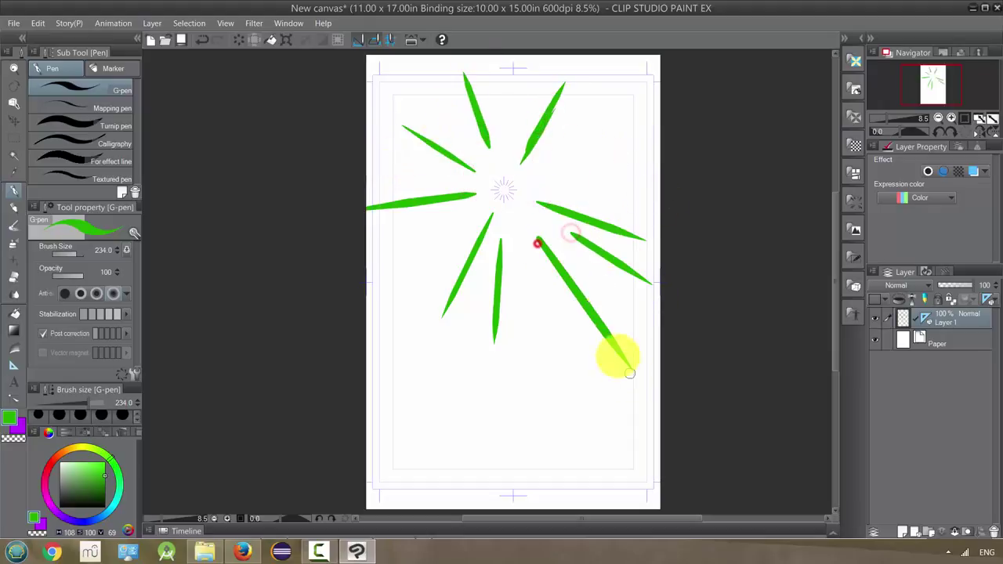
left_click_drag(518, 221, 592, 365)
left_click_drag(509, 242, 527, 395)
left_click_drag(483, 271, 451, 439)
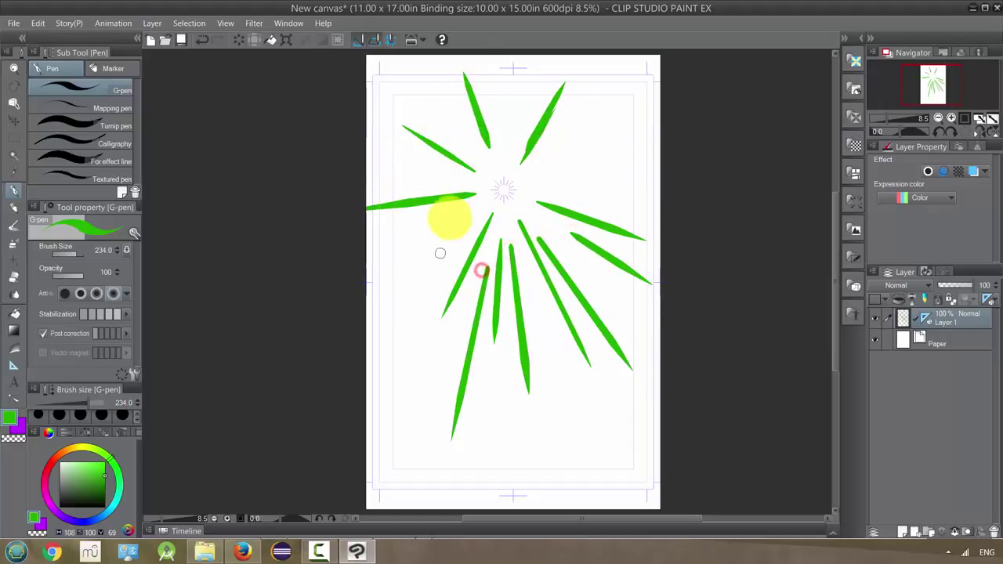
mouse_move(479, 212)
left_mouse_down()
mouse_move(377, 290)
mouse_move(366, 312)
left_mouse_up()
left_click_drag(464, 210, 365, 257)
mouse_move(470, 177)
left_mouse_down()
mouse_move(446, 178)
mouse_move(366, 141)
left_mouse_up()
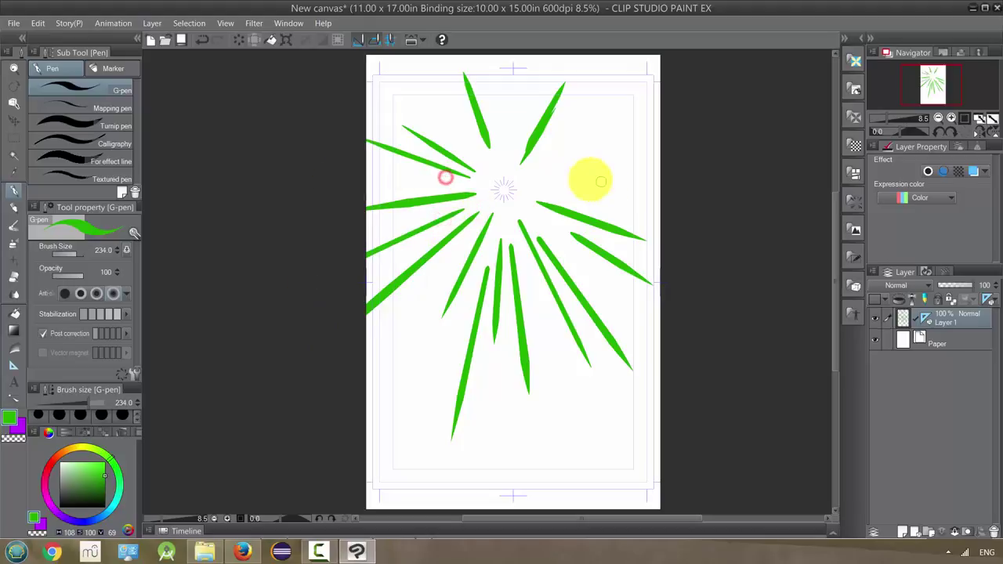
left_click_drag(542, 173, 660, 124)
left_click_drag(578, 193, 659, 194)
left_click_drag(545, 151, 643, 58)
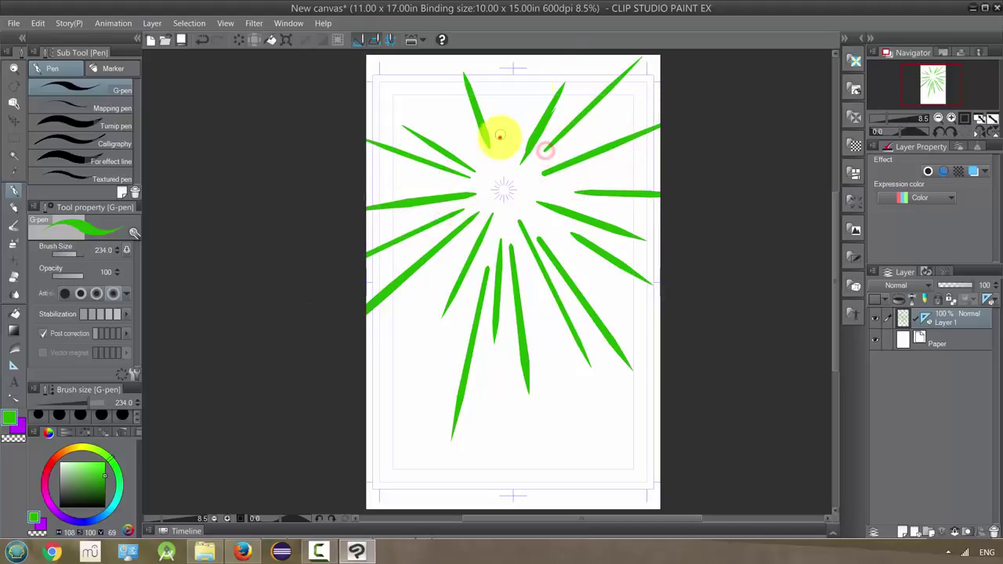
mouse_move(498, 144)
left_mouse_down()
mouse_move(483, 57)
mouse_move(530, 56)
left_mouse_up()
mouse_move(466, 149)
left_mouse_down()
mouse_move(392, 88)
mouse_move(427, 78)
left_mouse_up()
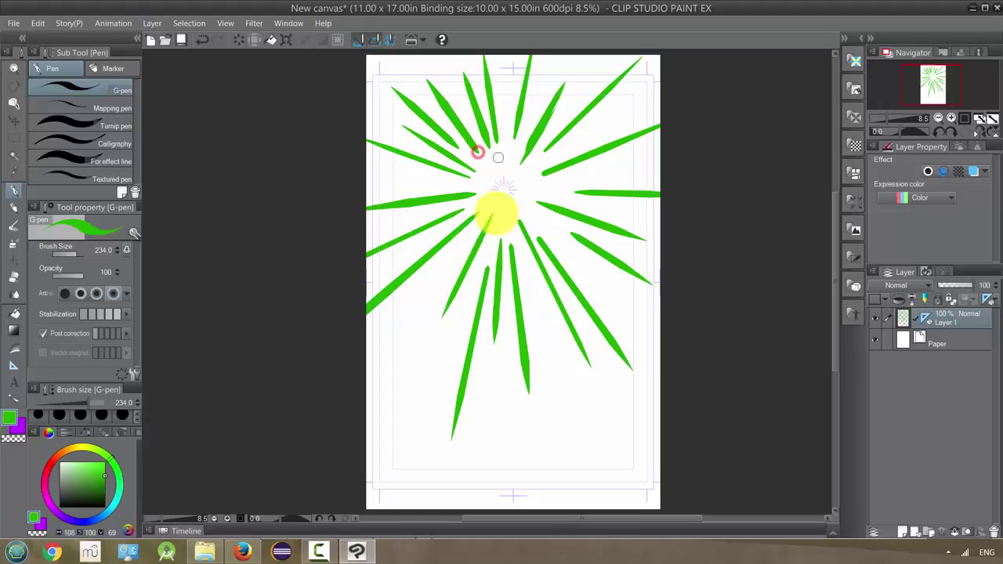
left_click_drag(463, 252, 366, 388)
mouse_move(500, 226)
left_mouse_down()
mouse_move(479, 436)
mouse_move(538, 284)
mouse_move(578, 396)
left_mouse_up()
left_click_drag(538, 207, 661, 281)
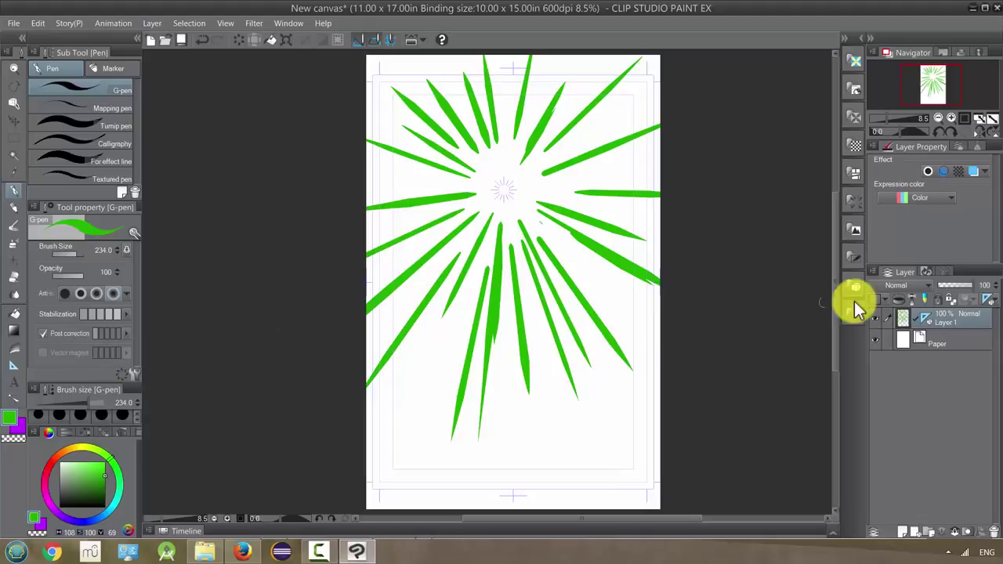
- Replace the drawn layer with a new blank one and draw an S-shaped Focus curve special ruler with its focus point at the upper end
mouse_move(901, 320)
left_mouse_down()
mouse_move(997, 472)
mouse_move(994, 532)
left_mouse_up()
left_click(902, 533)
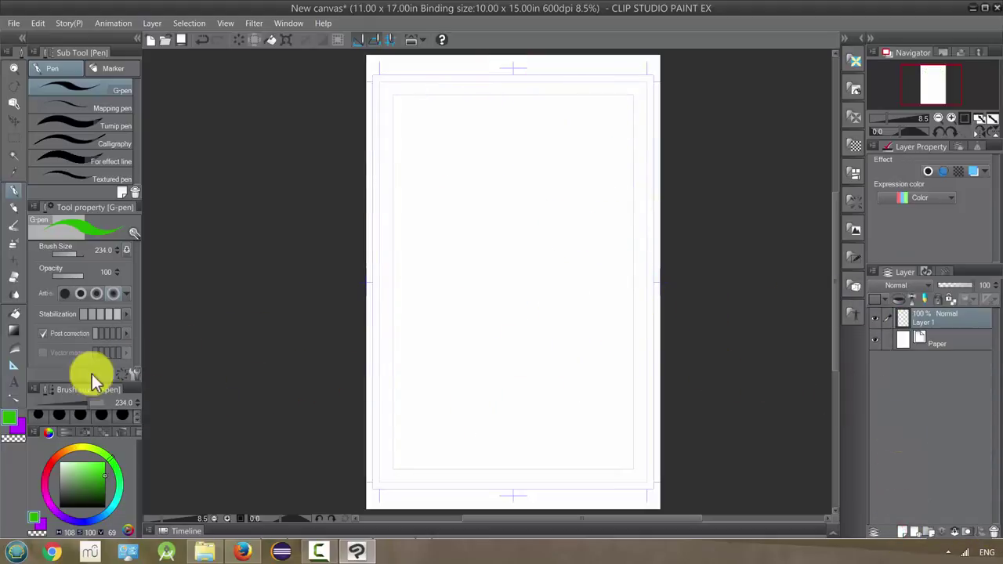
left_click(13, 366)
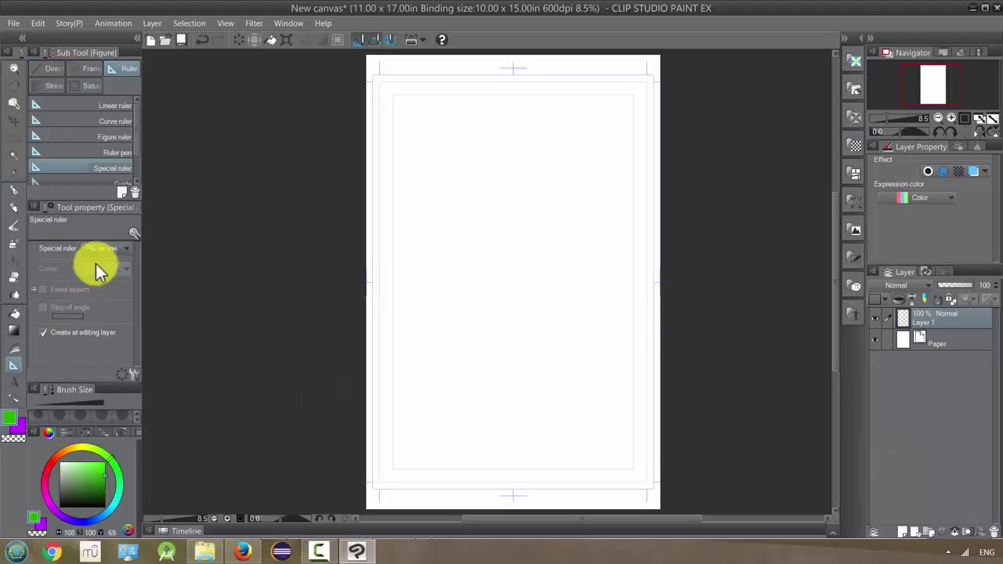
left_click(93, 315)
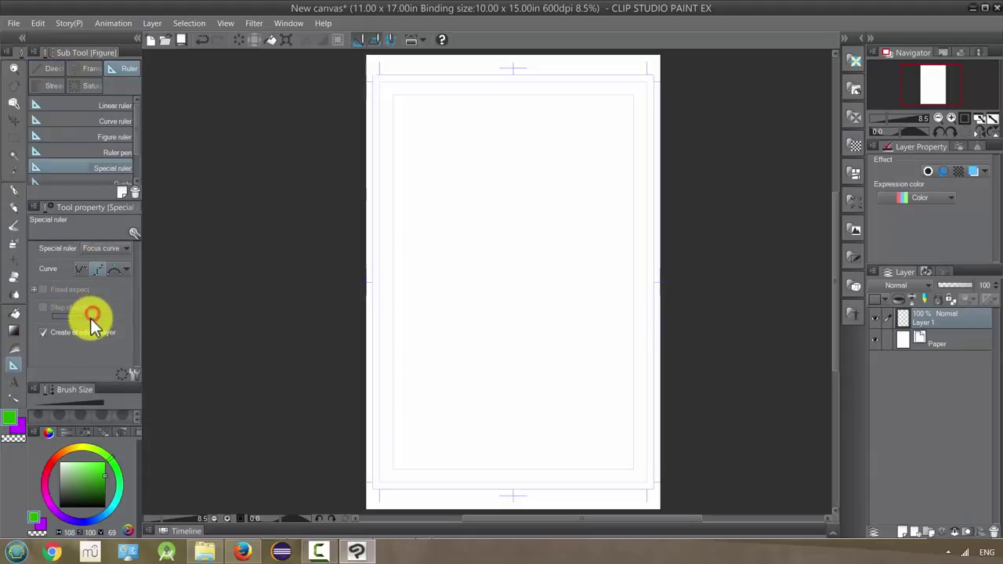
left_click(556, 116)
left_click(464, 148)
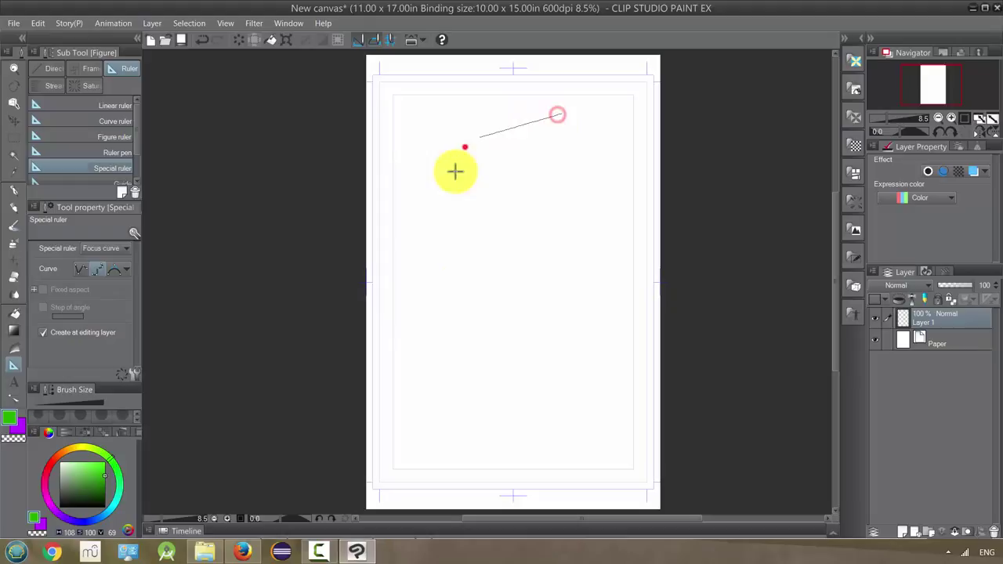
left_click(461, 246)
left_click(571, 352)
left_click(517, 429)
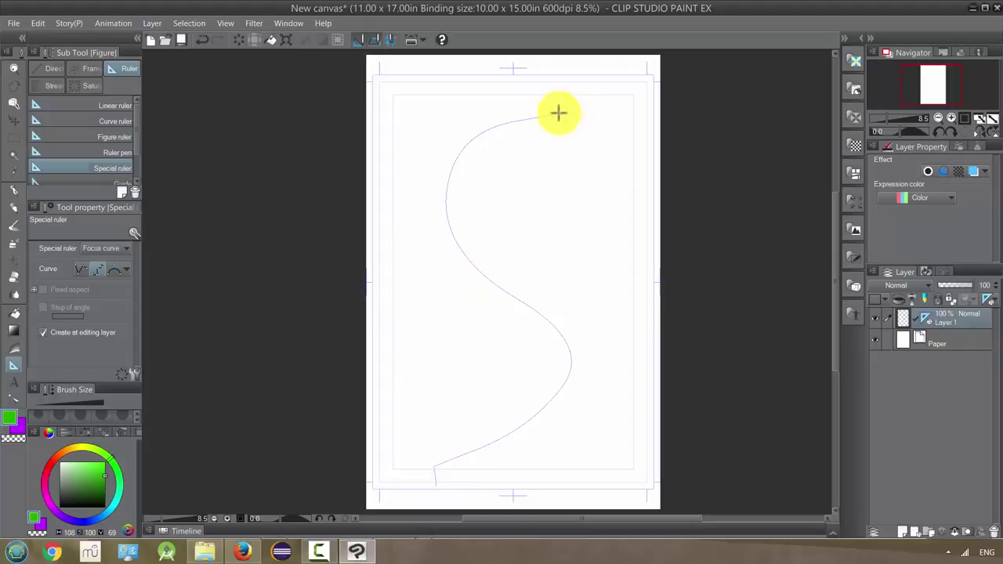
double_click(561, 115)
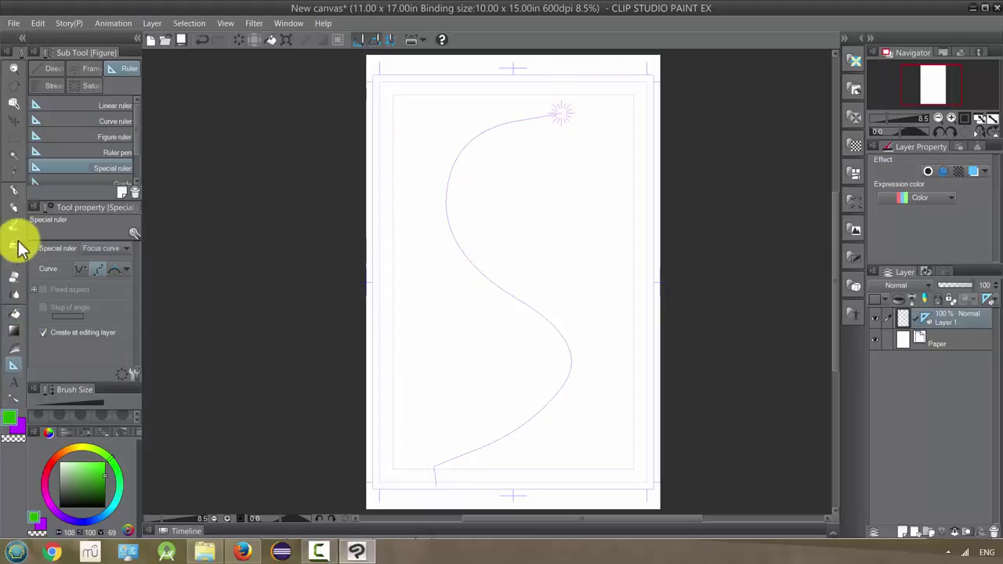
- Draw green G-pen strokes snapped to the focus curve ruler, fanning around its focus point and following the bends down the page
left_click(15, 192)
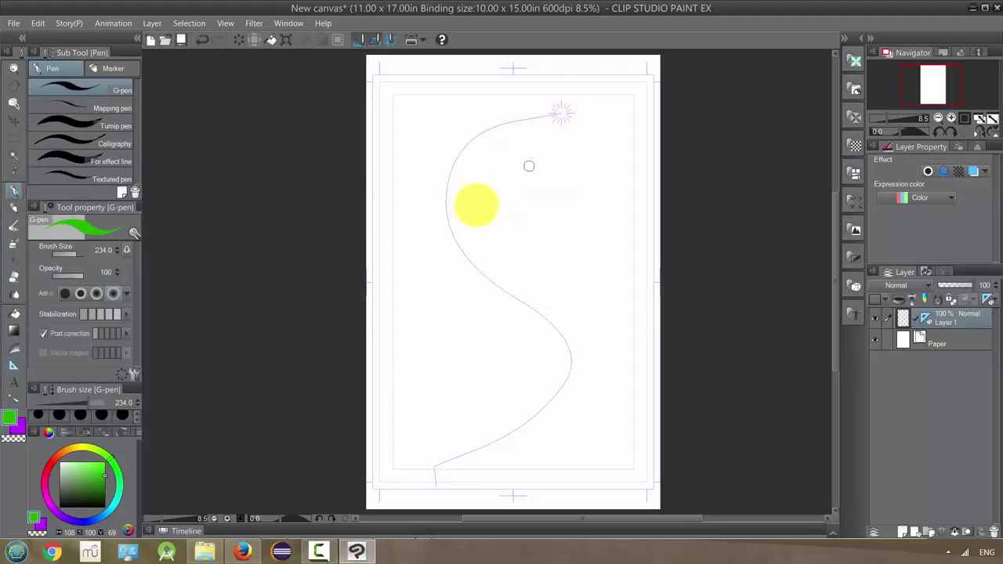
mouse_move(475, 206)
left_mouse_down()
mouse_move(530, 357)
mouse_move(602, 85)
left_mouse_up()
mouse_move(573, 170)
left_mouse_down()
mouse_move(539, 251)
mouse_move(544, 337)
mouse_move(588, 291)
left_mouse_up()
left_click_drag(542, 170, 575, 253)
mouse_move(555, 133)
left_mouse_down()
mouse_move(580, 249)
mouse_move(604, 221)
left_mouse_up()
left_click_drag(573, 118, 632, 140)
mouse_move(578, 98)
left_mouse_down()
mouse_move(617, 61)
mouse_move(604, 54)
left_mouse_up()
left_click_drag(563, 92, 563, 56)
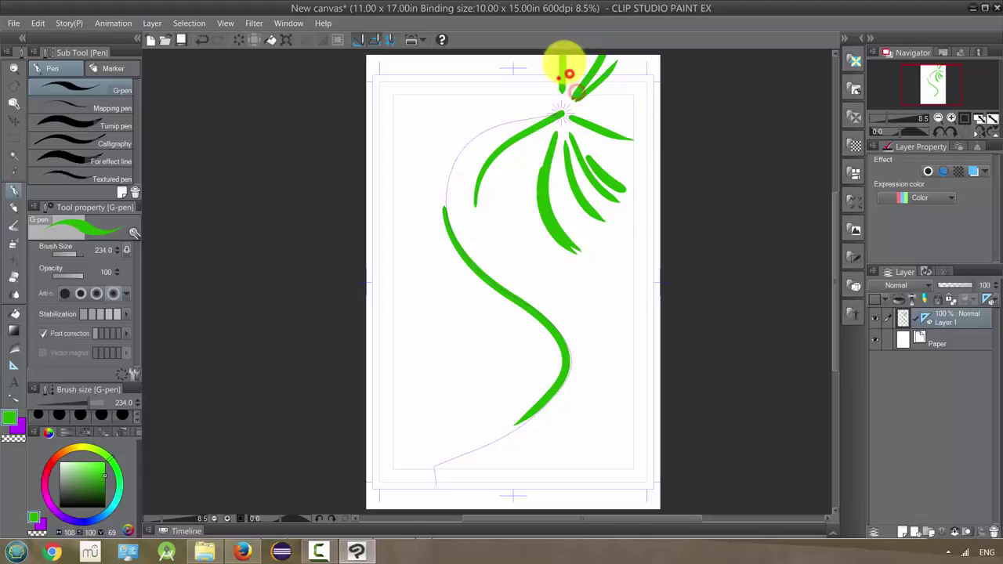
left_click_drag(499, 85, 435, 69)
mouse_move(527, 99)
left_mouse_down()
mouse_move(420, 94)
mouse_move(395, 205)
left_mouse_up()
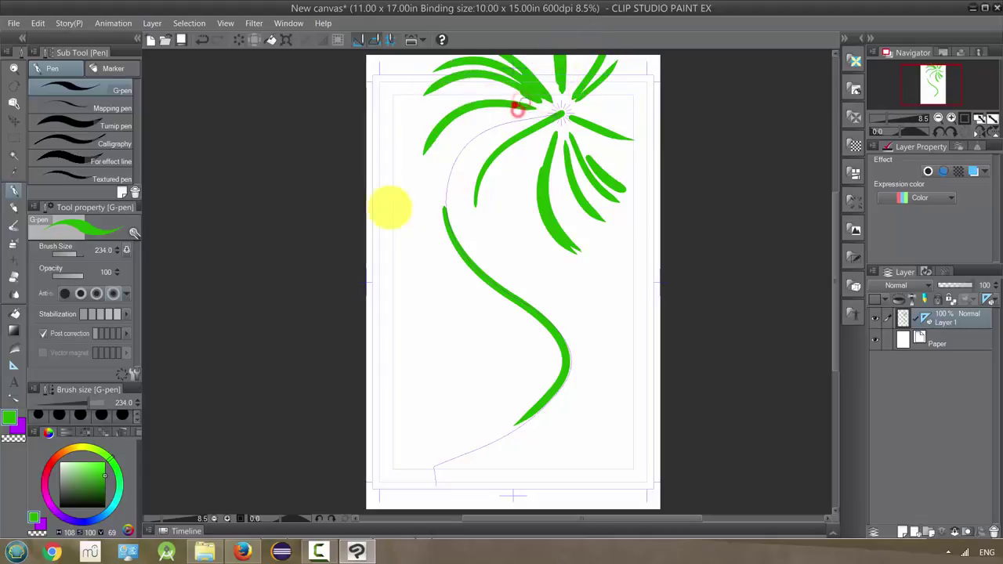
left_click_drag(477, 143, 451, 262)
left_click_drag(438, 173, 483, 266)
left_click_drag(423, 223, 480, 355)
left_click_drag(447, 290, 404, 349)
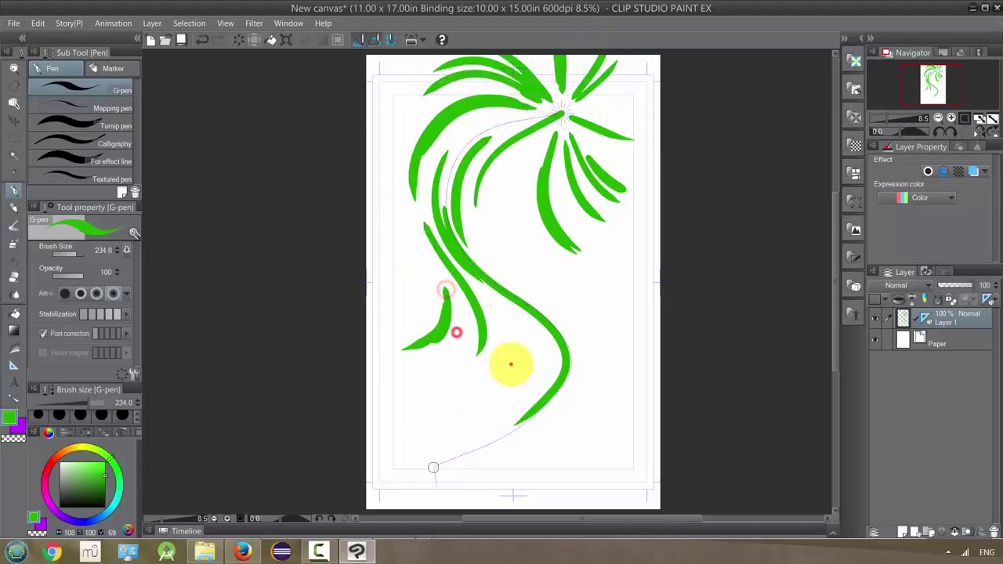
left_click_drag(510, 364, 404, 409)
left_click_drag(525, 384, 382, 470)
left_click_drag(474, 254, 533, 447)
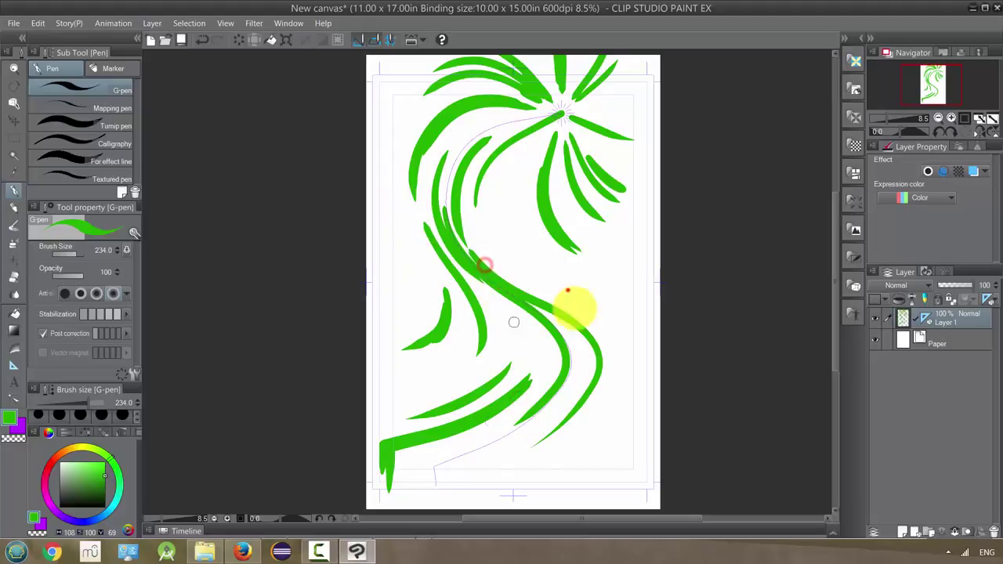
left_click_drag(557, 278, 660, 282)
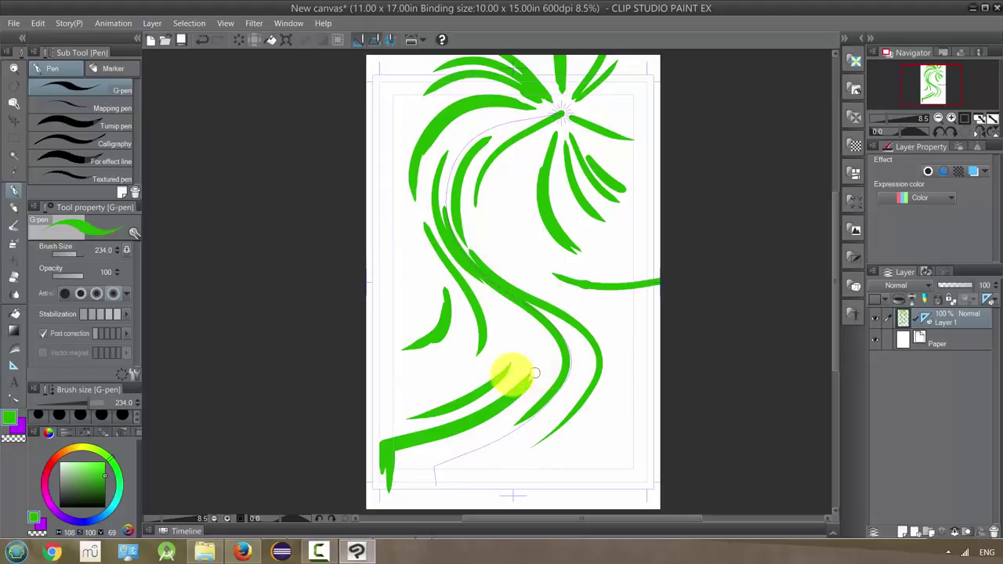
- Switch back to the Special ruler tool and replace the drawn layer with a new blank one
left_click(11, 366)
left_click(39, 332)
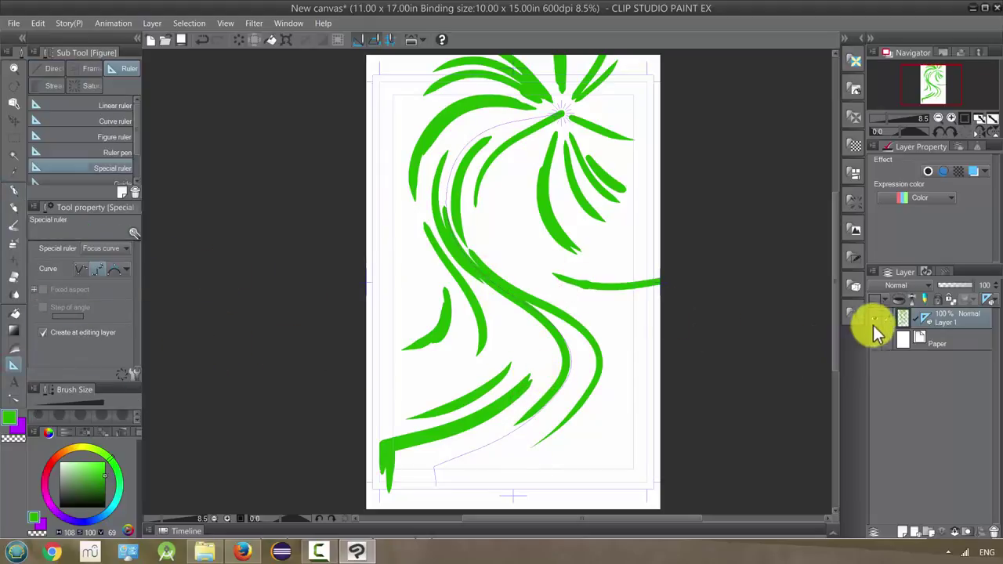
mouse_move(902, 327)
left_mouse_down()
mouse_move(922, 403)
mouse_move(995, 536)
left_mouse_up()
left_click(903, 532)
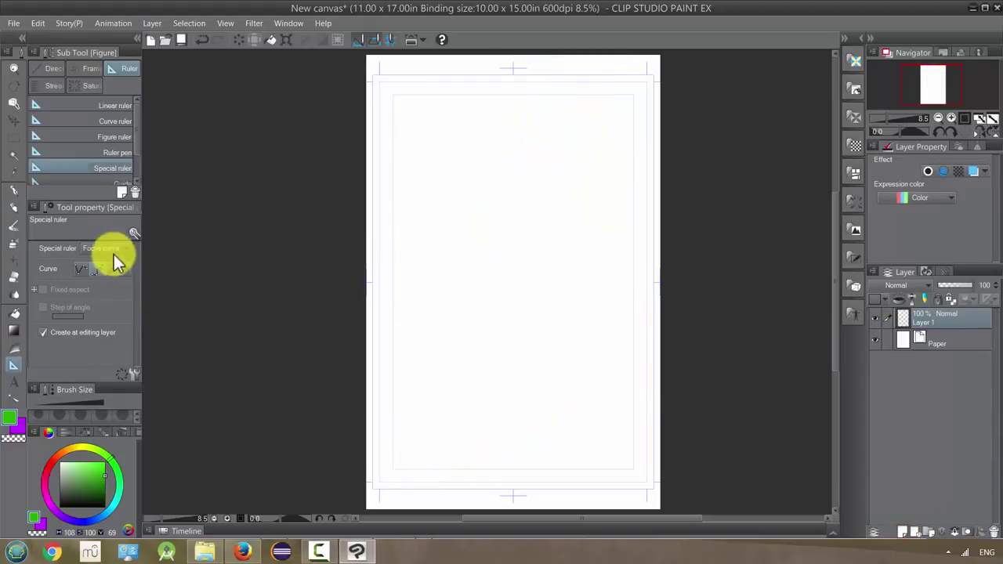
- Draw a Concentric circle special ruler as a tilted ellipse in the upper part of the page, undoing a first upright one
left_click(106, 328)
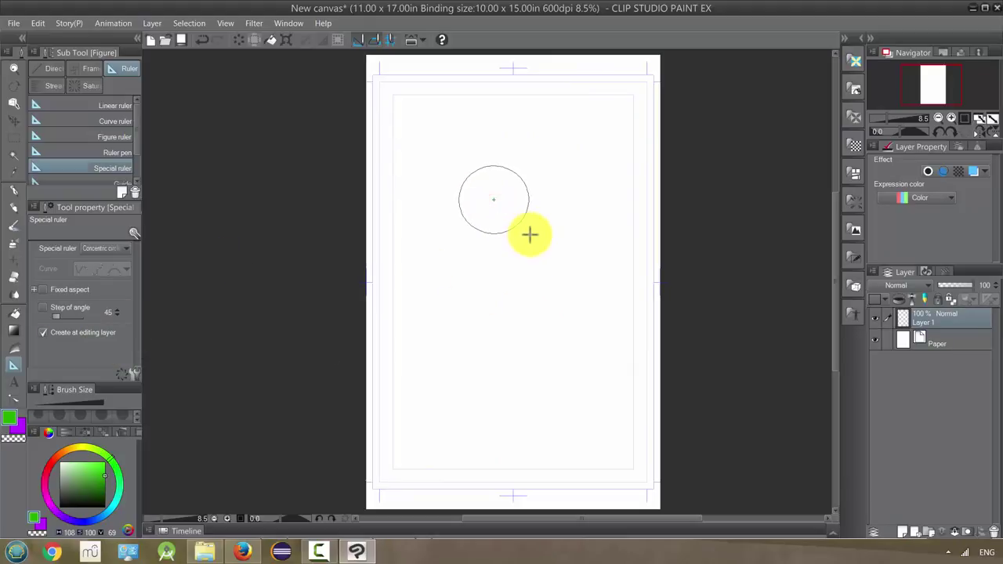
left_click_drag(530, 235, 547, 263)
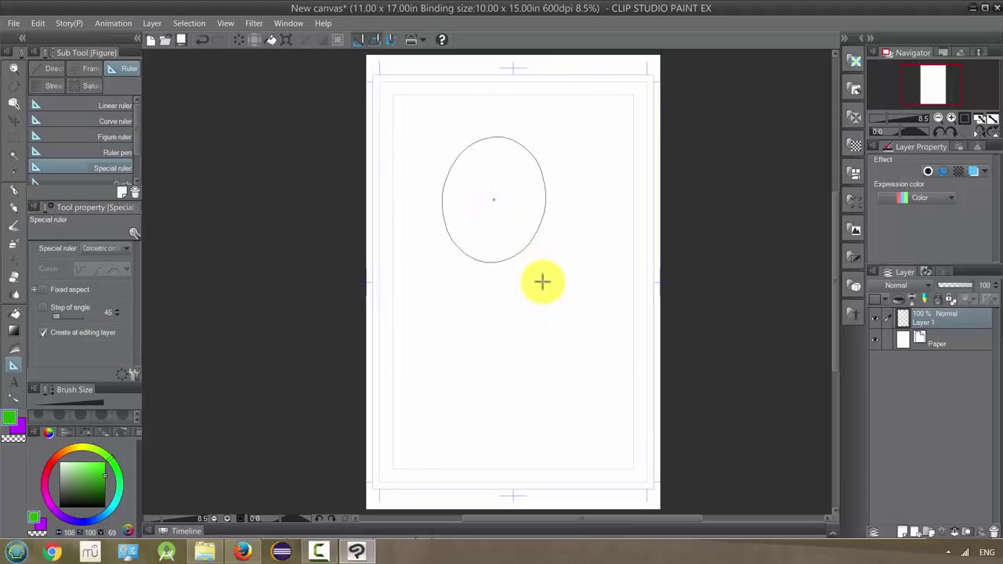
left_click(548, 280)
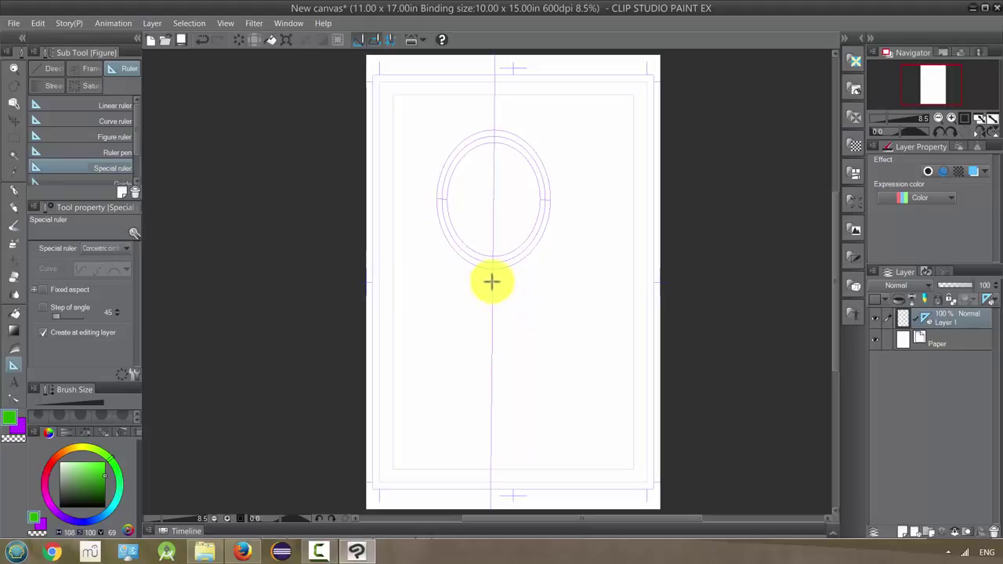
key("ctrl+z")
left_click_drag(493, 163, 538, 246)
left_click(482, 252)
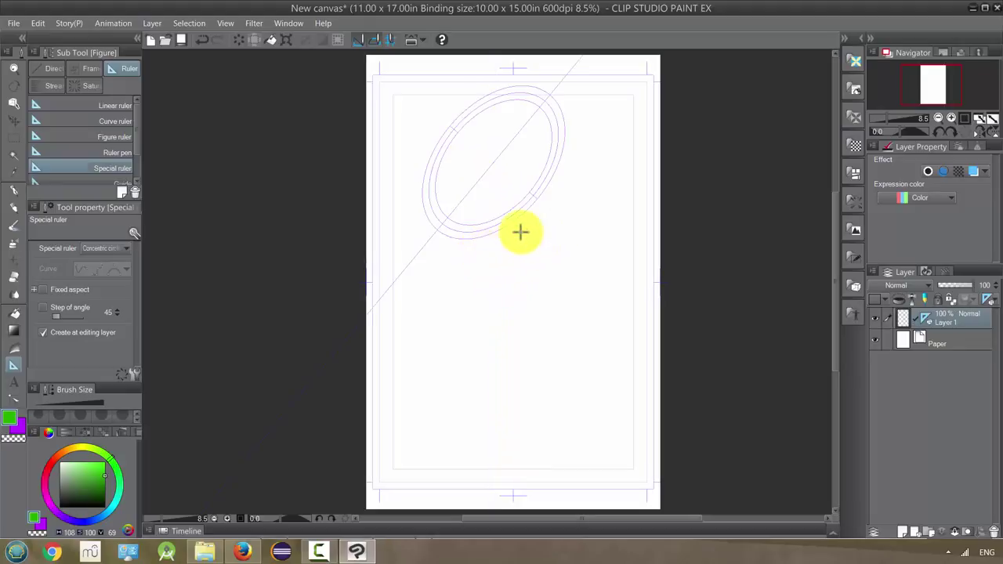
- Draw green G-pen strokes snapped to the concentric circle ruler, inside and around the tilted ellipse and out to the page edges
left_click(15, 190)
mouse_move(584, 185)
left_mouse_down()
mouse_move(569, 224)
mouse_move(534, 225)
left_mouse_up()
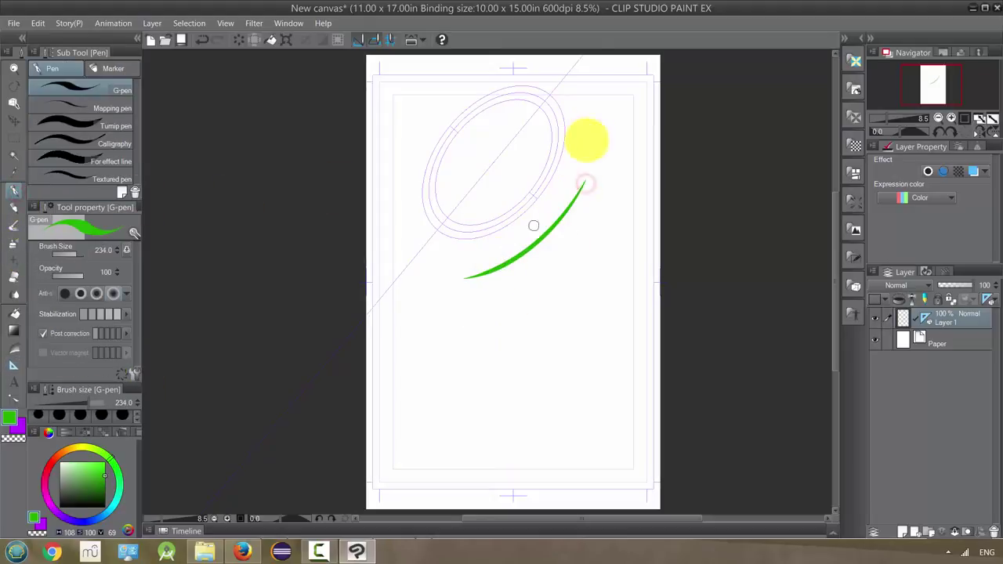
left_click_drag(580, 120, 544, 209)
left_click_drag(562, 105, 513, 224)
left_click_drag(518, 175, 478, 199)
left_click_drag(493, 241, 436, 239)
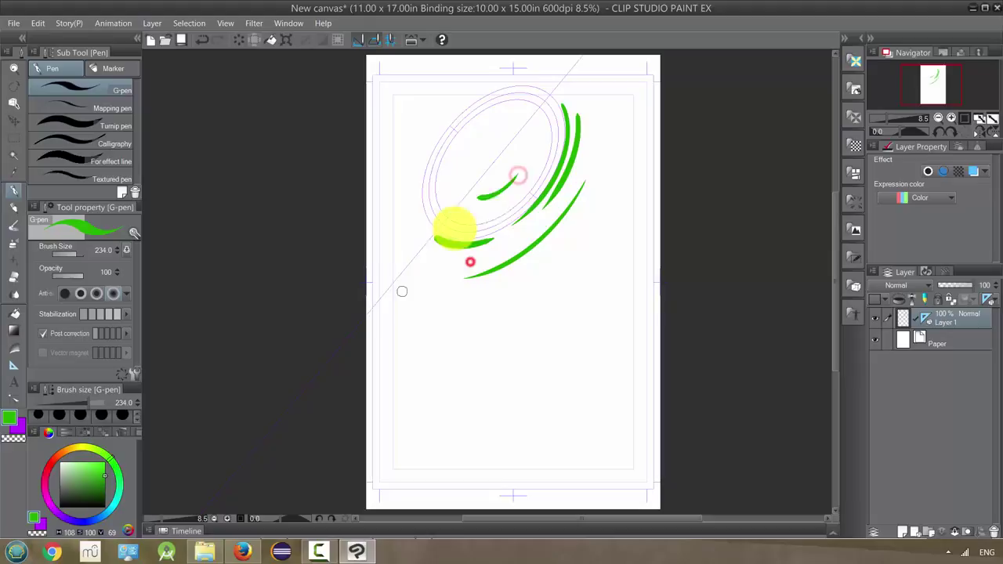
mouse_move(500, 218)
left_mouse_down()
mouse_move(418, 204)
mouse_move(459, 212)
mouse_move(478, 190)
mouse_move(473, 151)
left_mouse_up()
mouse_move(451, 161)
left_mouse_down()
mouse_move(469, 127)
mouse_move(525, 114)
left_mouse_up()
mouse_move(490, 147)
left_mouse_down()
mouse_move(548, 137)
mouse_move(519, 196)
left_mouse_up()
left_click_drag(533, 230, 481, 260)
mouse_move(547, 241)
left_mouse_down()
mouse_move(523, 269)
mouse_move(450, 286)
left_mouse_up()
left_click_drag(425, 153, 410, 257)
left_click_drag(419, 215, 461, 248)
mouse_move(405, 268)
left_mouse_down()
mouse_move(450, 277)
mouse_move(446, 289)
left_mouse_up()
left_click_drag(387, 342, 505, 327)
left_click_drag(444, 335, 570, 271)
left_click_drag(579, 190, 533, 250)
left_click_drag(620, 164, 577, 250)
left_click_drag(640, 110, 615, 188)
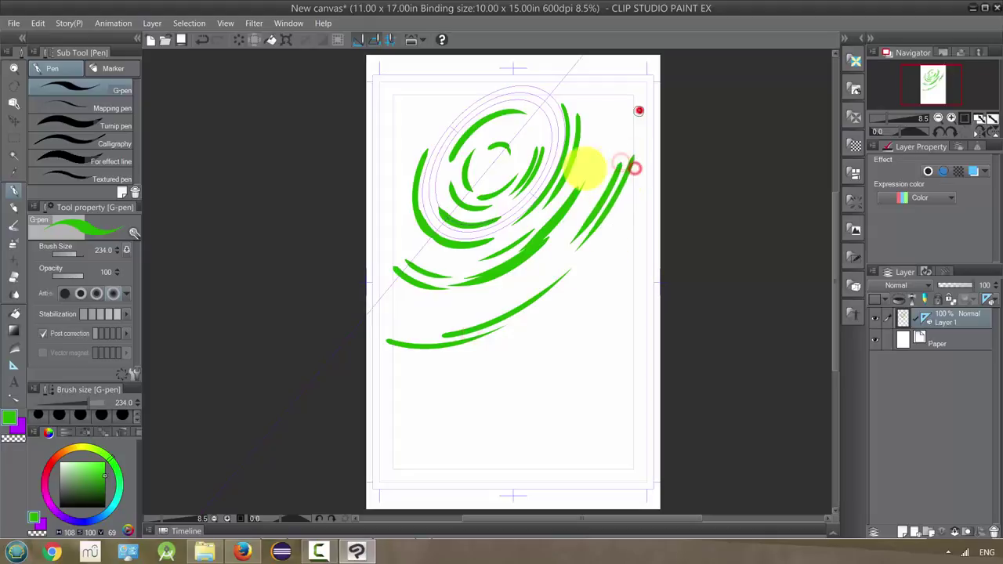
left_click_drag(603, 90, 599, 155)
left_click_drag(578, 71, 595, 130)
left_click_drag(502, 73, 578, 129)
left_click_drag(432, 103, 502, 57)
mouse_move(385, 164)
left_mouse_down()
mouse_move(470, 61)
mouse_move(424, 111)
left_mouse_up()
left_click_drag(370, 226, 396, 149)
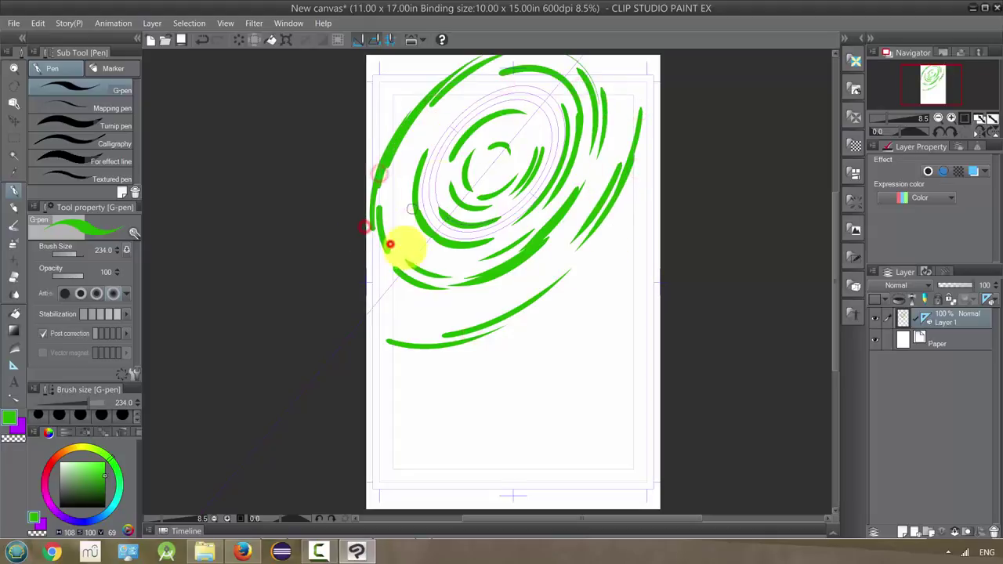
left_click_drag(390, 244, 399, 160)
left_click_drag(410, 237, 403, 164)
left_click_drag(413, 247, 424, 234)
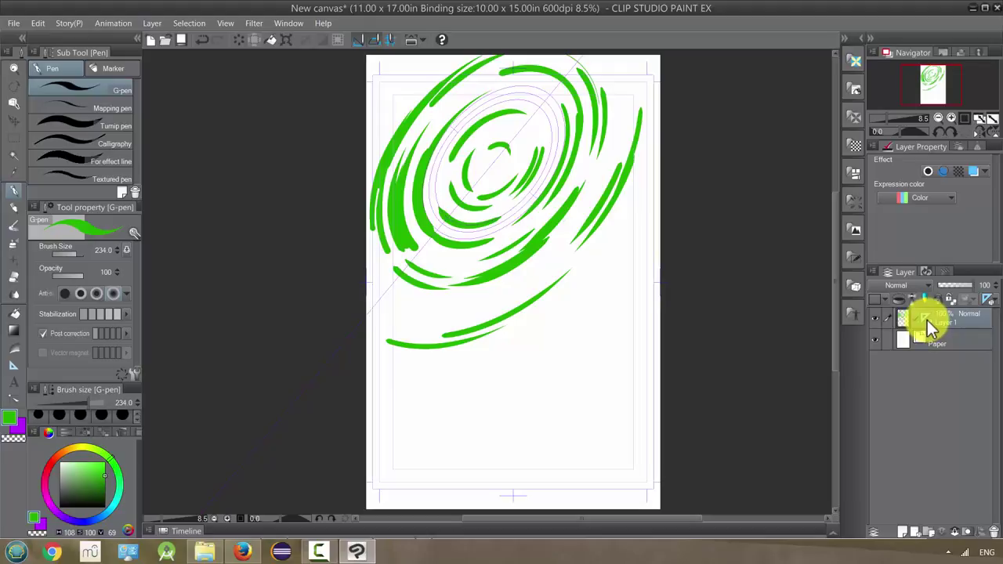
- Hide the drawn layer's concentric circle ruler and create a horizontal Guide special ruler across the lower part of the page
right_click(927, 320)
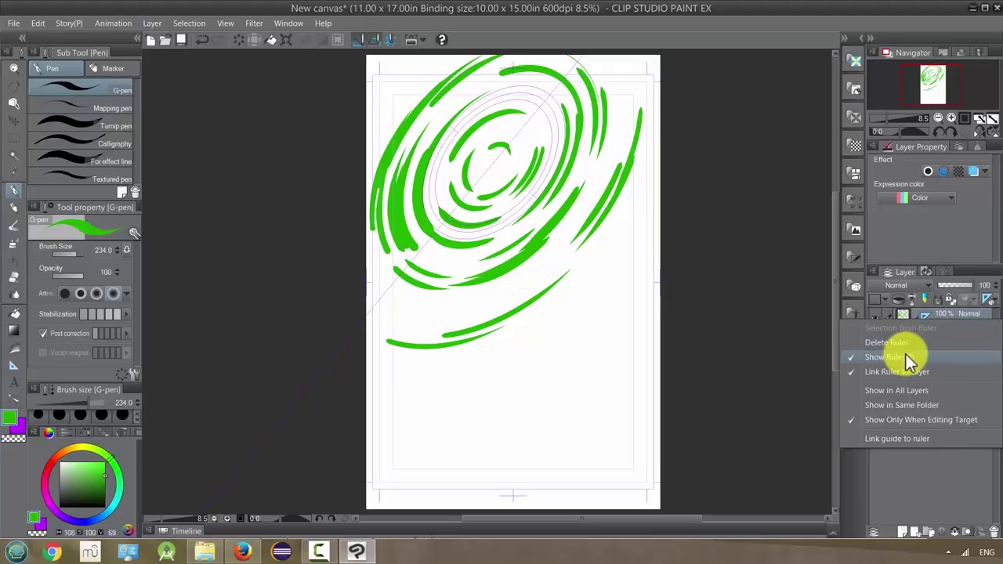
left_click(906, 356)
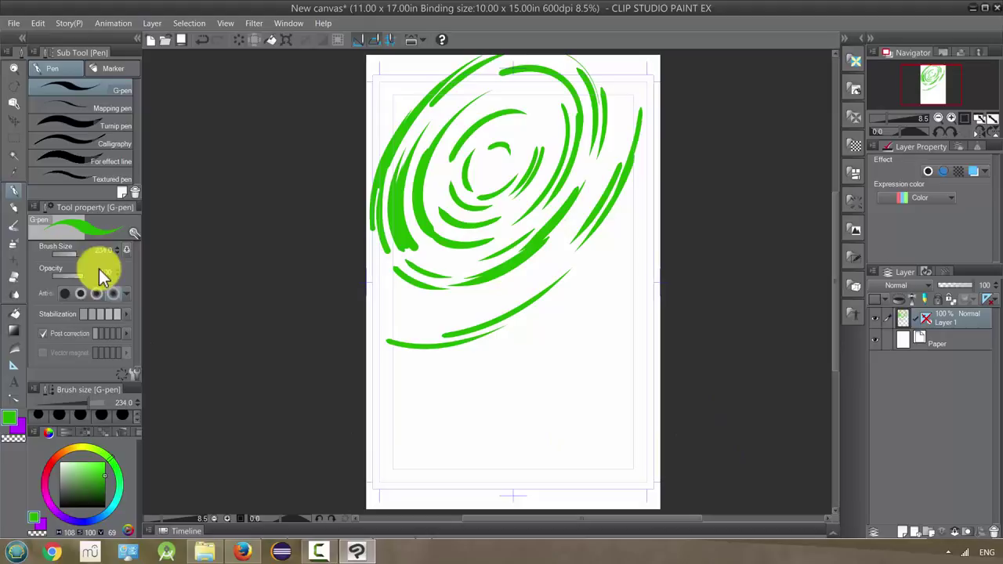
left_click(14, 364)
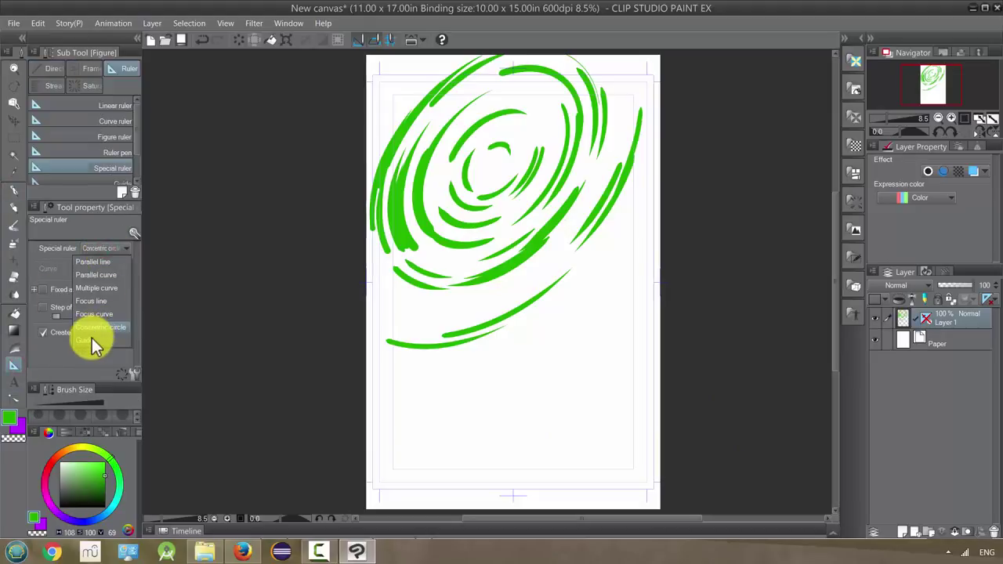
left_click(91, 341)
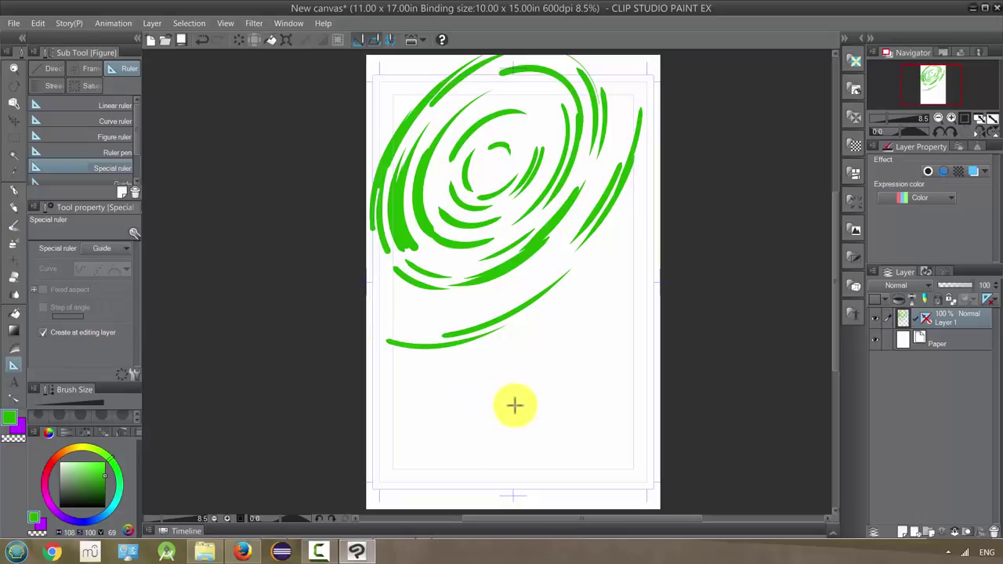
left_click_drag(454, 421, 580, 460)
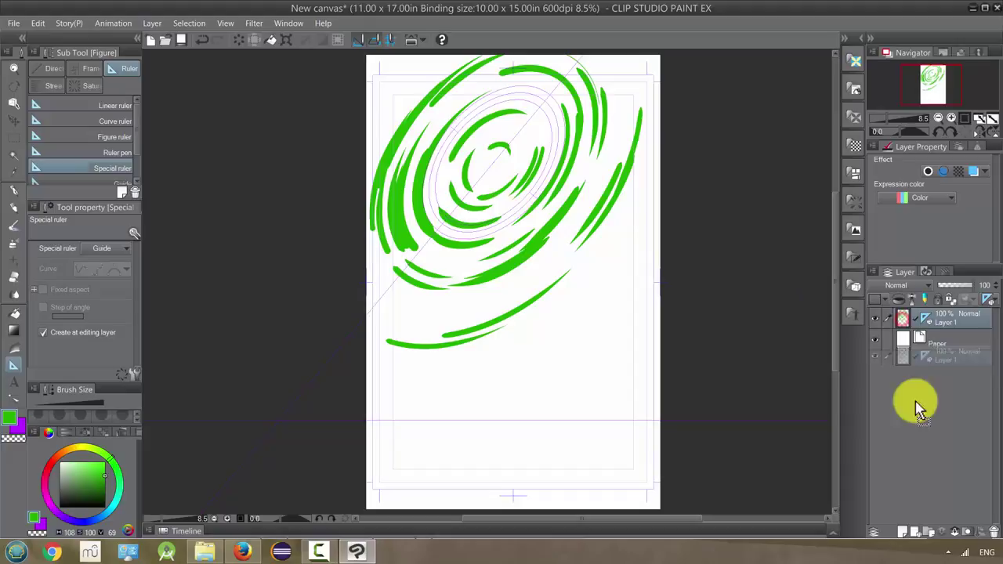
- Replace the drawn layer with a new blank one and create a horizontal Guide special ruler slightly above the page's middle
left_click(993, 533)
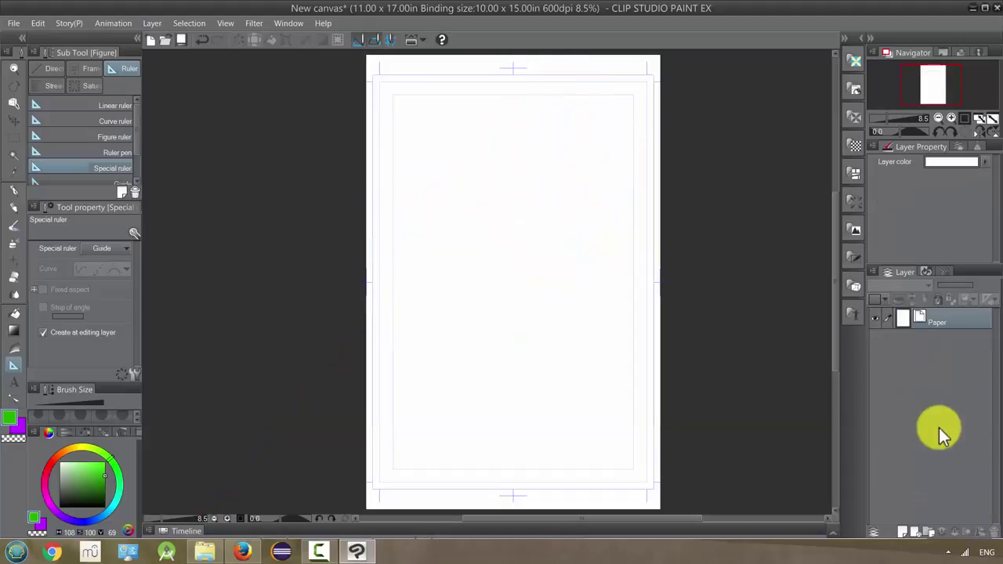
left_click(902, 534)
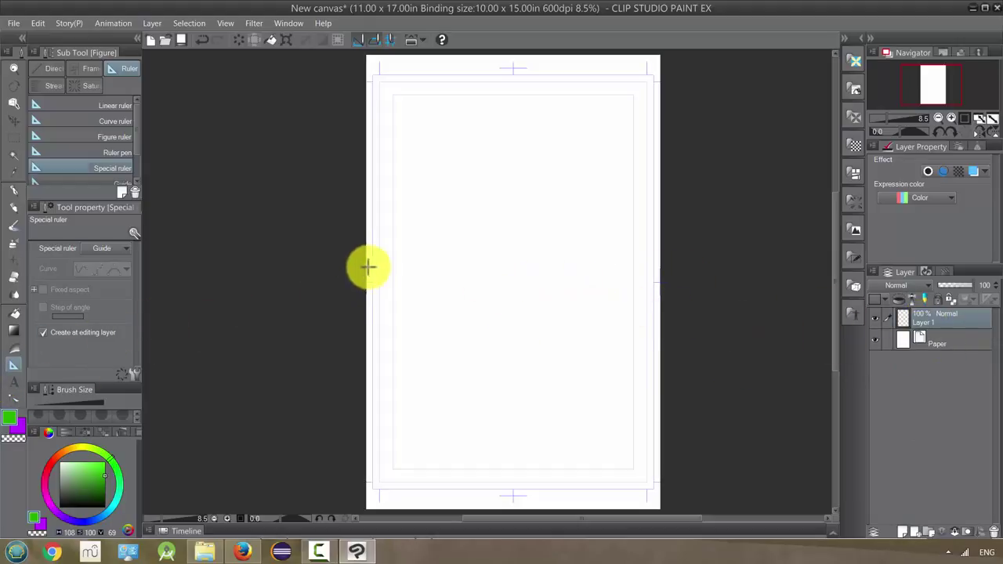
left_click_drag(442, 260, 609, 349)
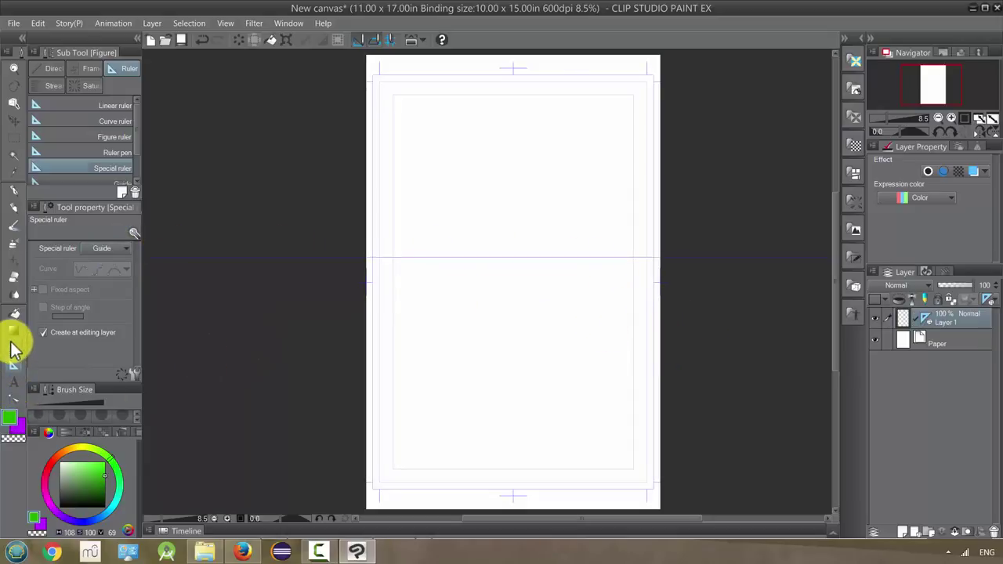
- Draw green G-pen strokes along the guide across the full page width, plus free straight and curved strokes above and below it
left_click(14, 191)
left_click_drag(416, 259, 660, 259)
left_click_drag(483, 311, 649, 323)
mouse_move(486, 346)
left_mouse_down()
mouse_move(580, 365)
mouse_move(588, 420)
left_mouse_up()
left_click_drag(442, 337, 510, 420)
mouse_move(441, 201)
left_mouse_down()
mouse_move(603, 124)
mouse_move(515, 186)
left_mouse_up()
left_click_drag(373, 258, 698, 253)
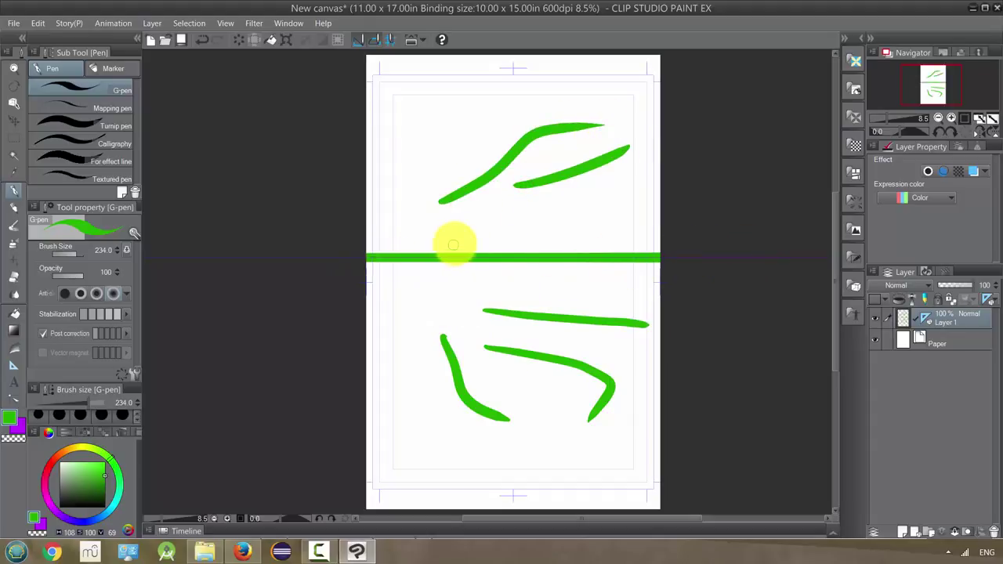